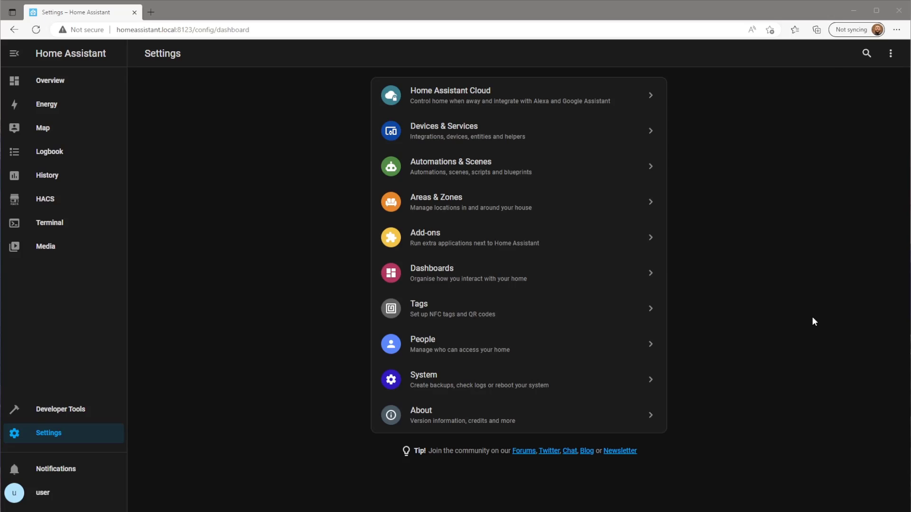
Step: Add the blakeblackshear/frigate-hass-addons repository to the add-on store's repositories
left_click(554, 244)
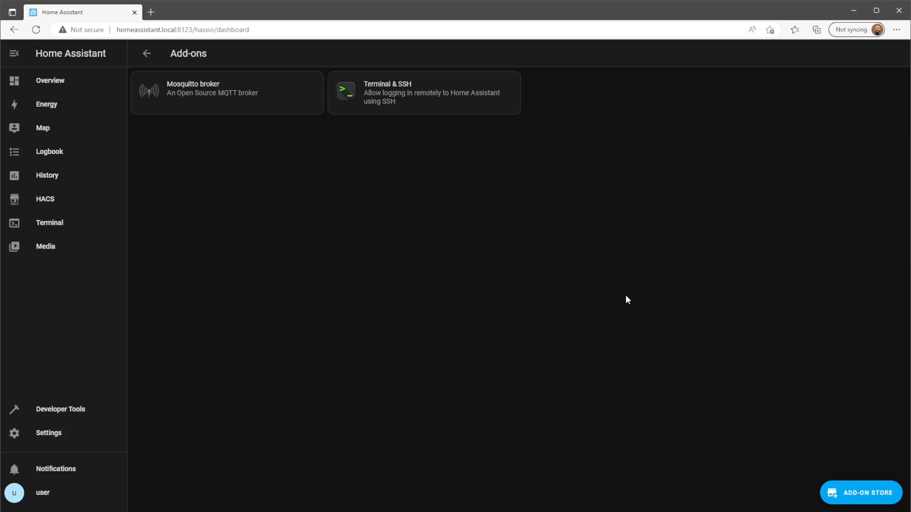
left_click(836, 489)
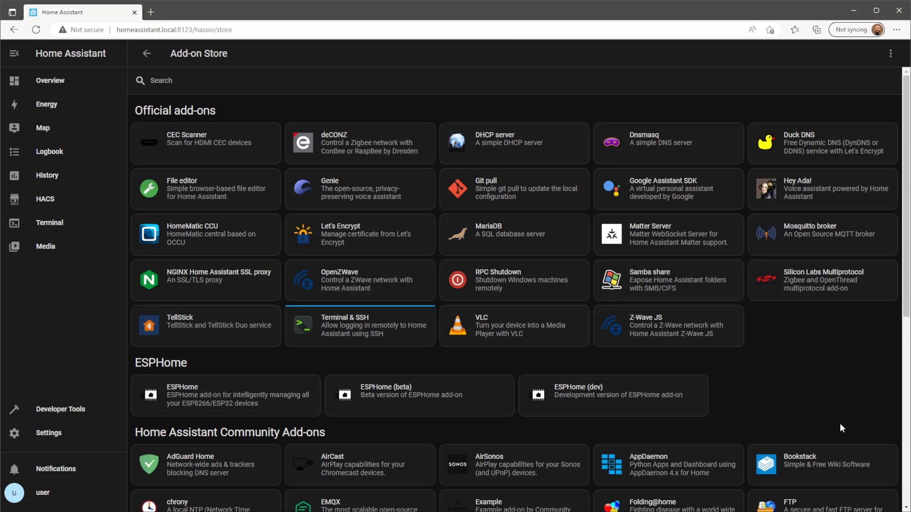
left_click(890, 54)
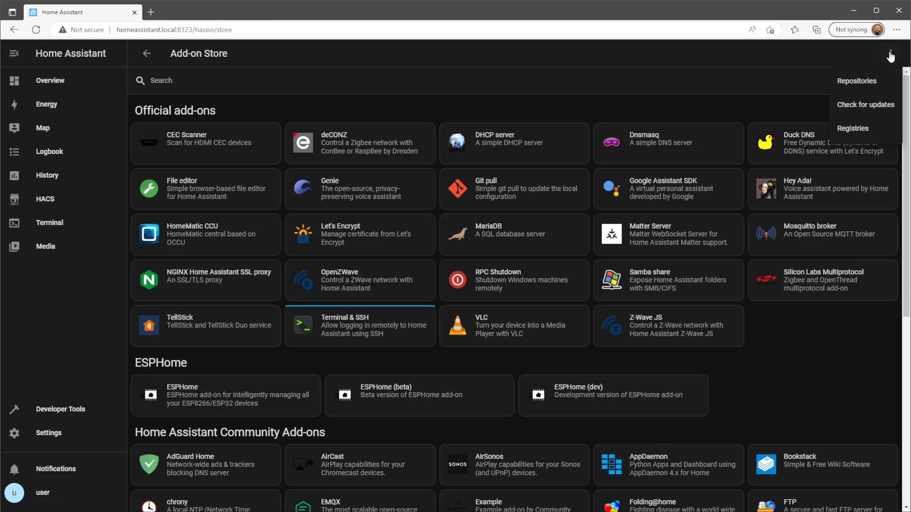
left_click(877, 81)
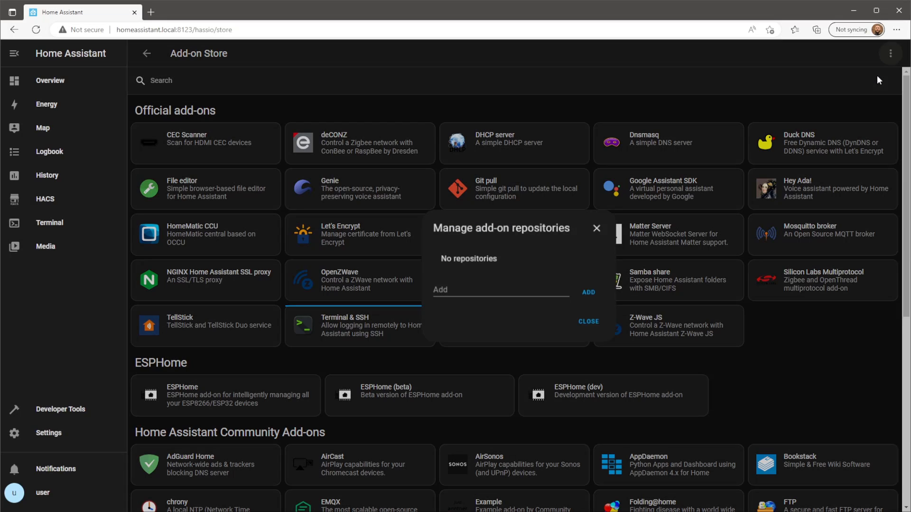
right_click(480, 291)
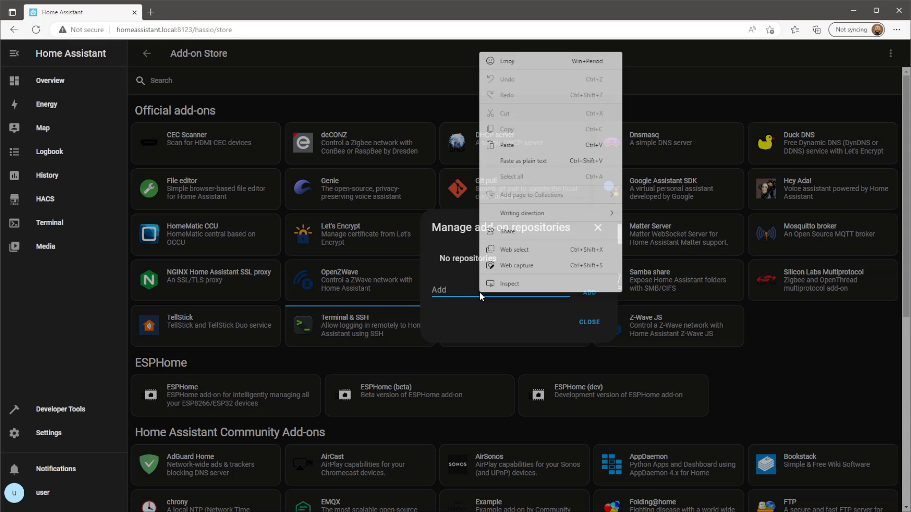
left_click(508, 144)
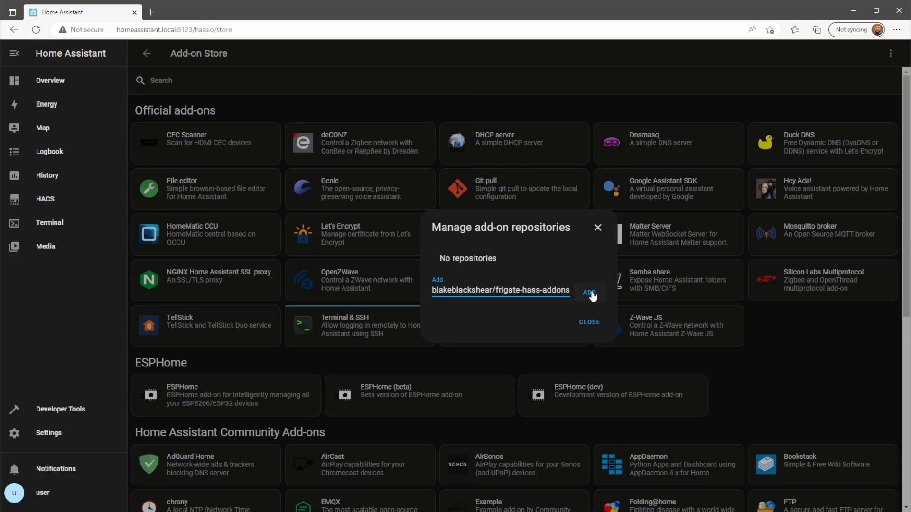
left_click(590, 293)
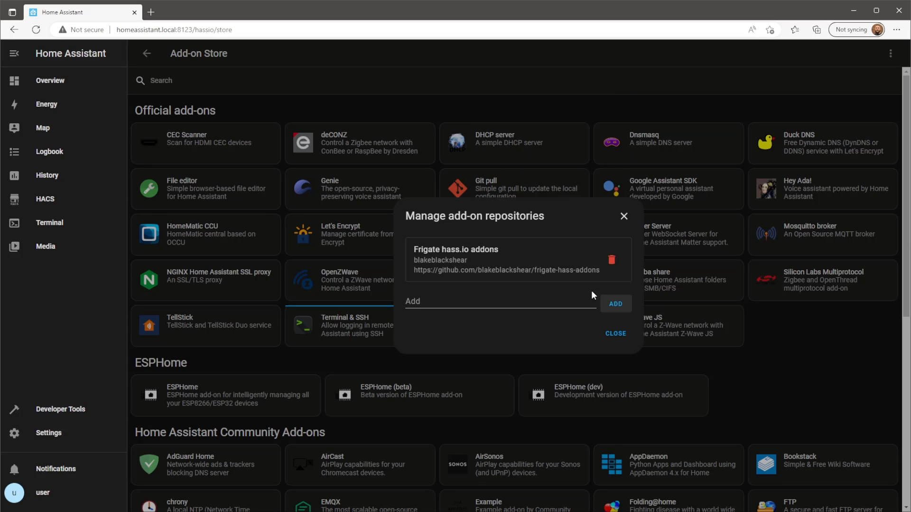
Step: Reload the add-on store and open the Frigate add-on listed under Frigate hass.io addons
left_click(620, 340)
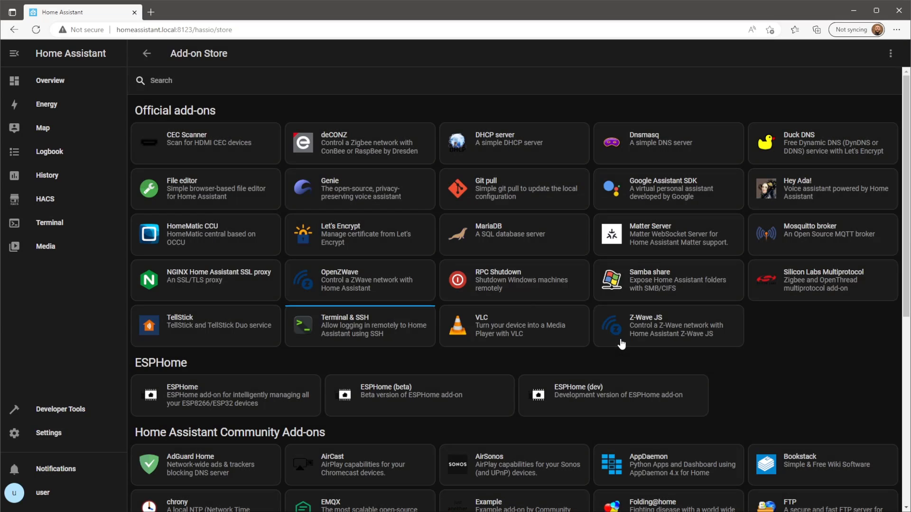
left_click(37, 30)
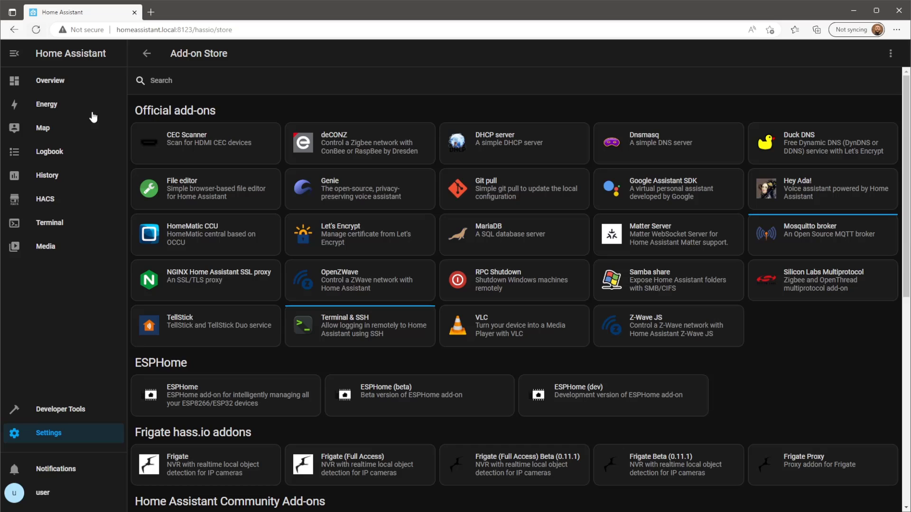
scroll(246, 328, "down", 3)
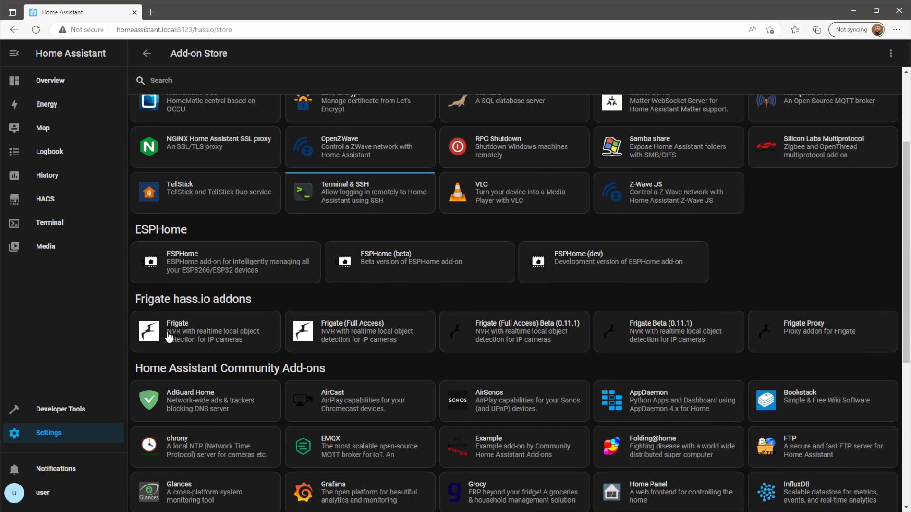
left_click(192, 337)
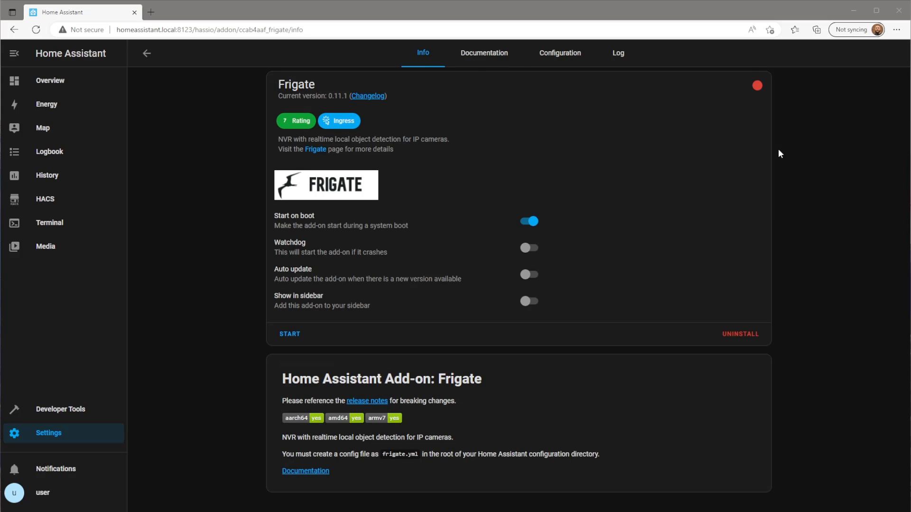
Step: Add the AlexxIT/hassio-addons GitHub repository to the add-on store's repositories
left_click(141, 58)
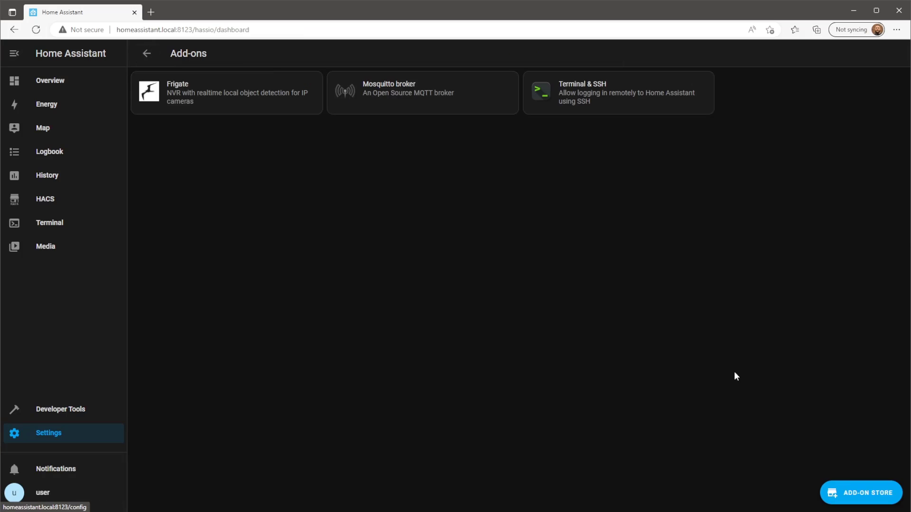
left_click(845, 493)
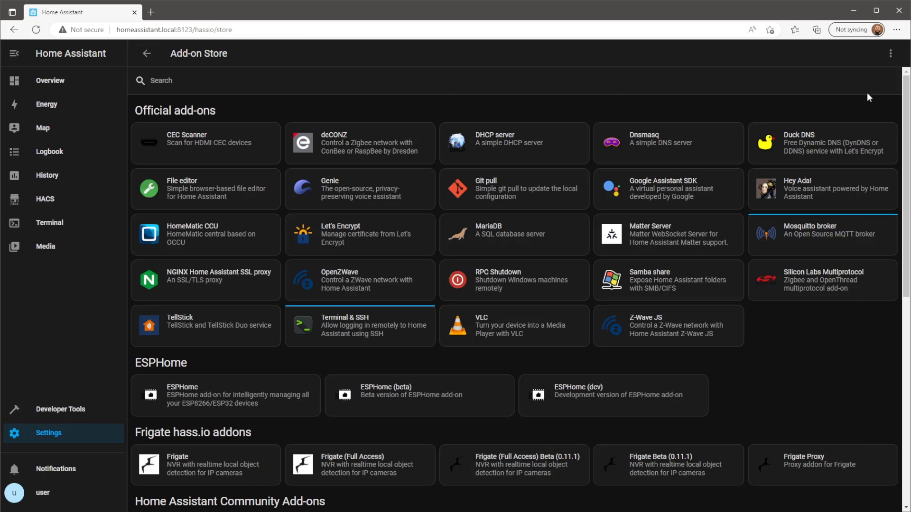
left_click(891, 53)
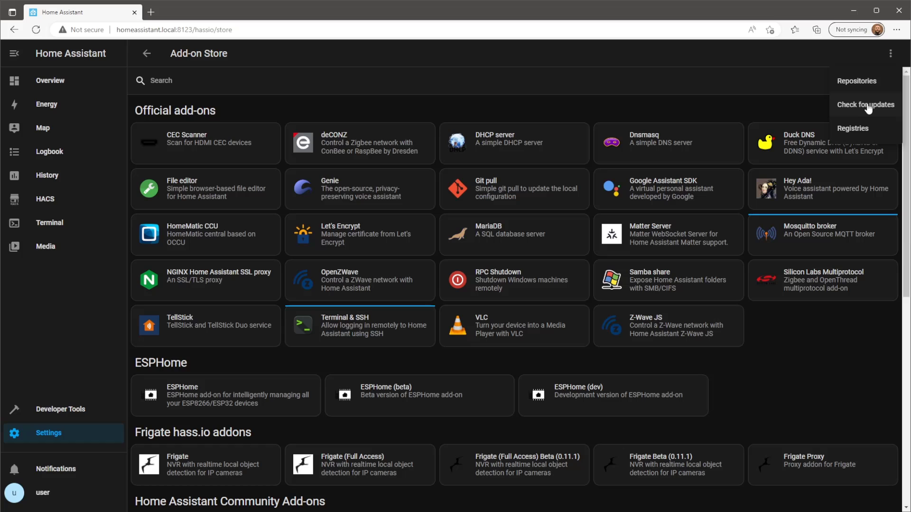
left_click(866, 89)
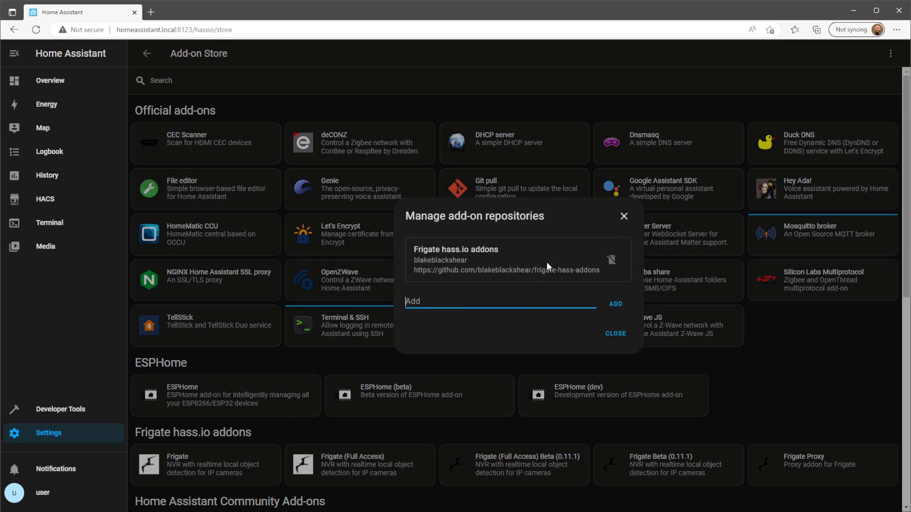
right_click(505, 300)
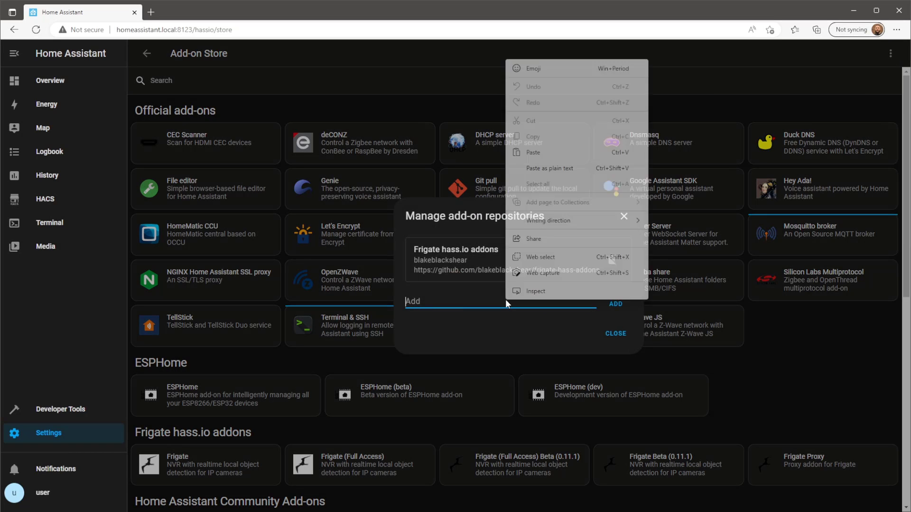
left_click(545, 153)
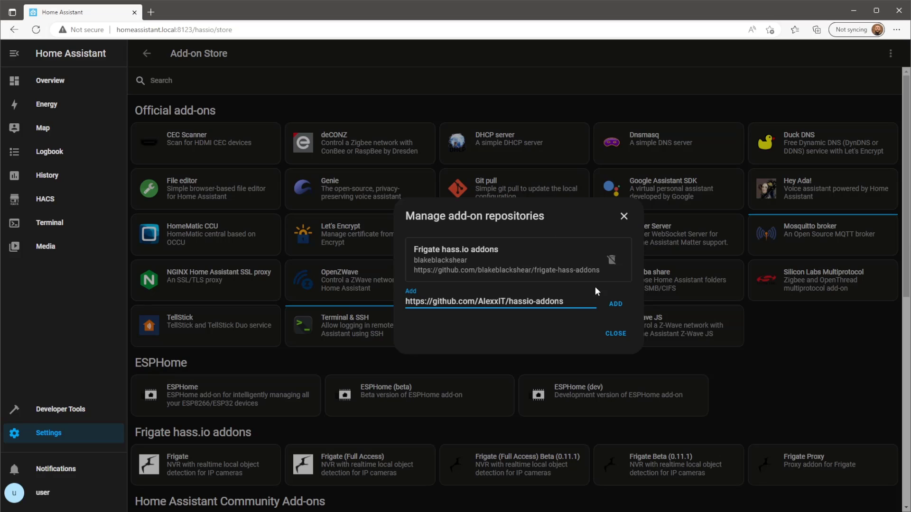
left_click(615, 304)
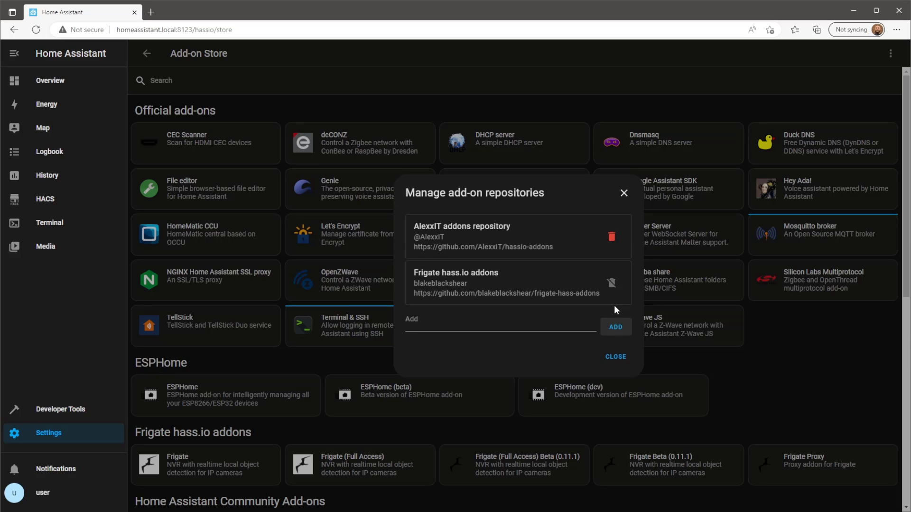
left_click(619, 357)
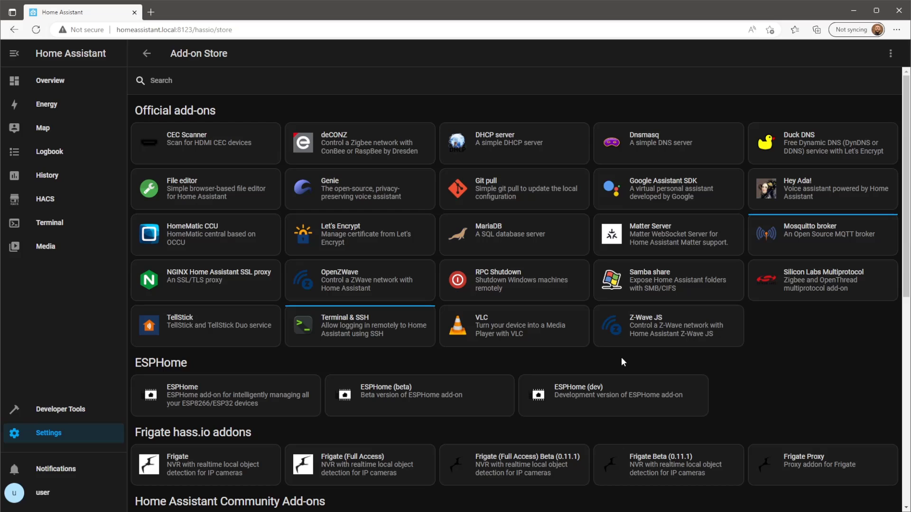
Step: Install go2rtc 0.1-rc.5, enable auto update and its sidebar entry, and start it
left_click(36, 30)
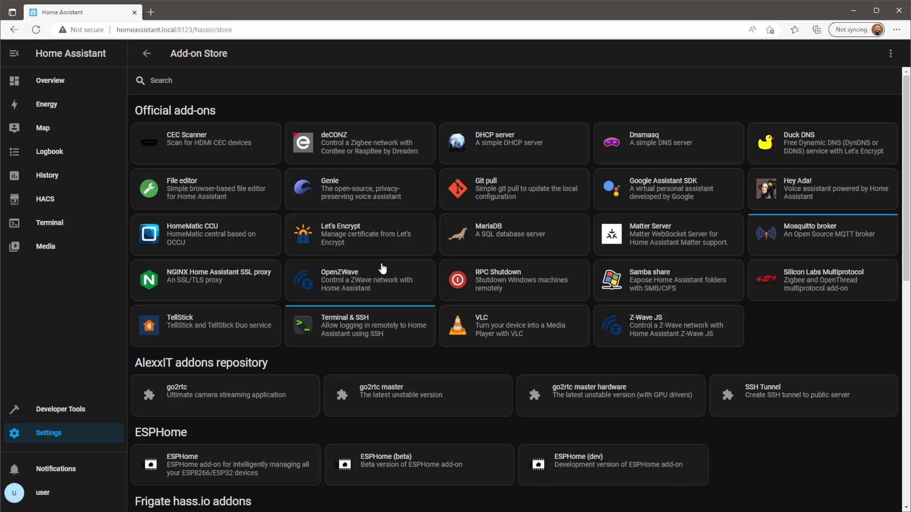
left_click(294, 395)
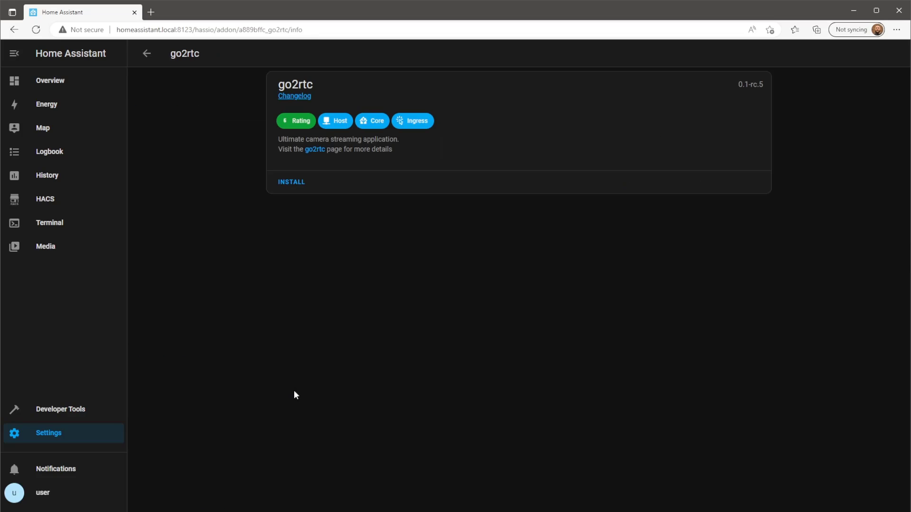
left_click(295, 187)
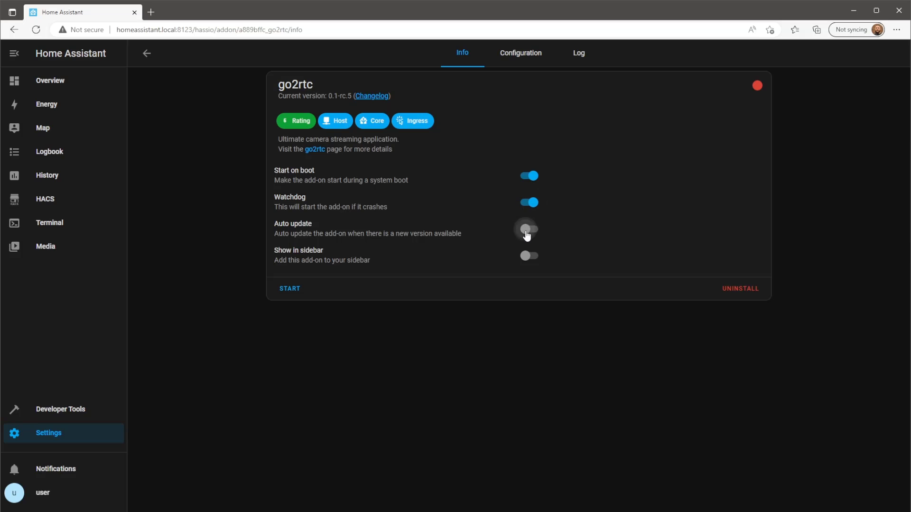
left_click(526, 229)
left_click(525, 256)
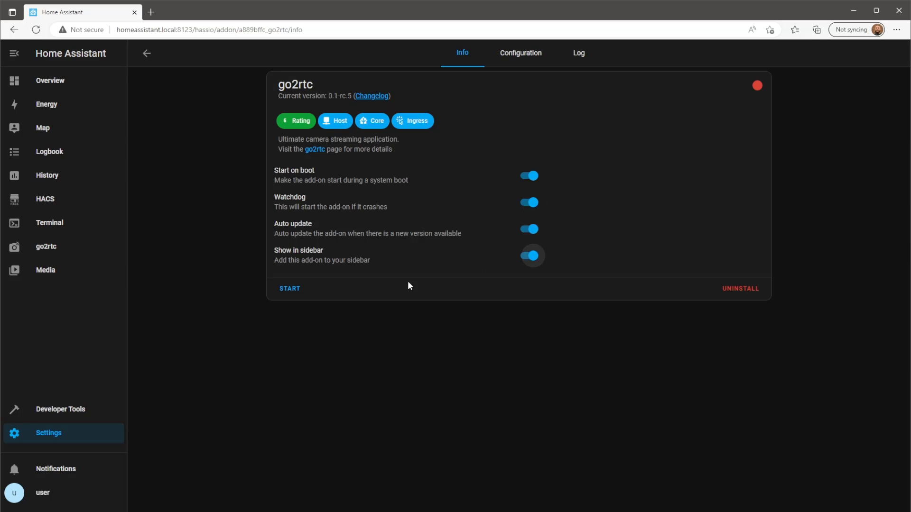
left_click(290, 290)
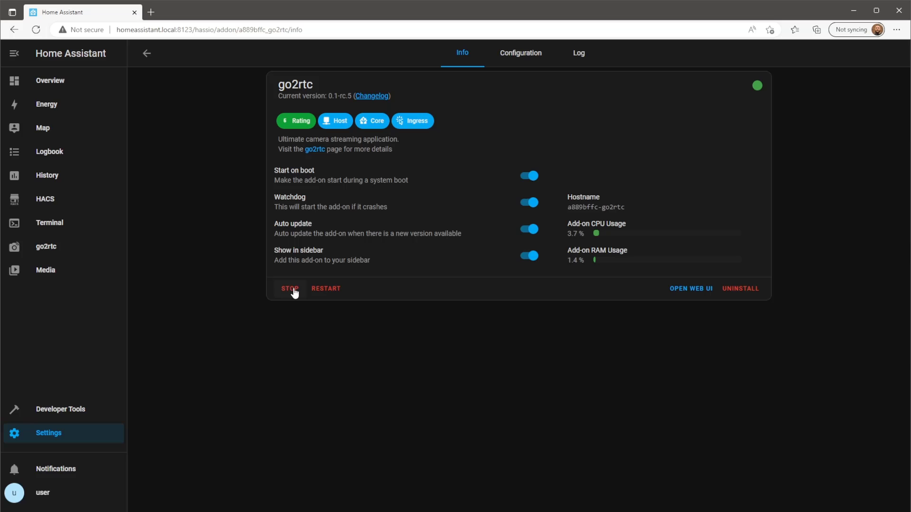
left_click(77, 436)
left_click(473, 138)
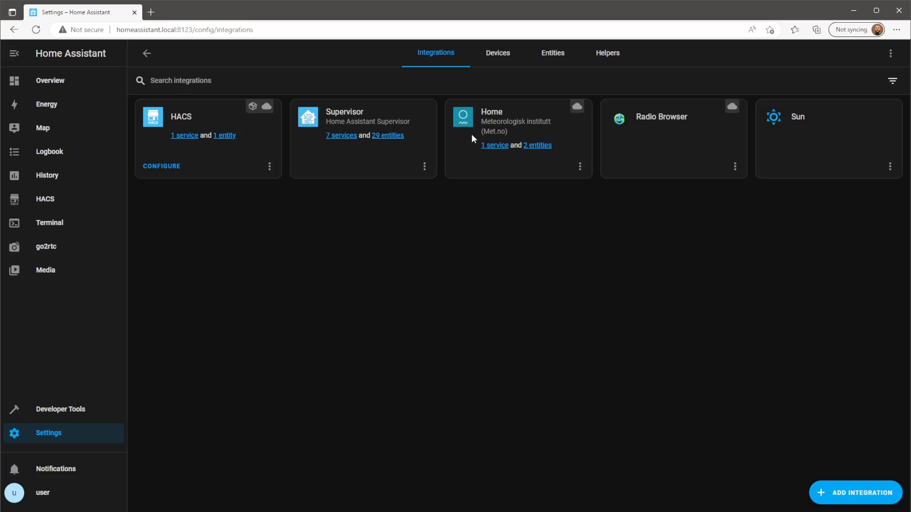
left_click(850, 495)
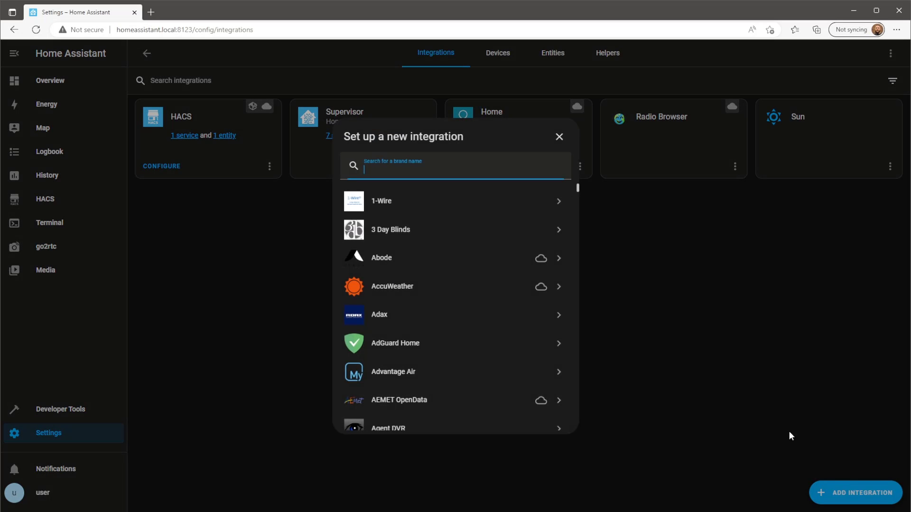
type("web")
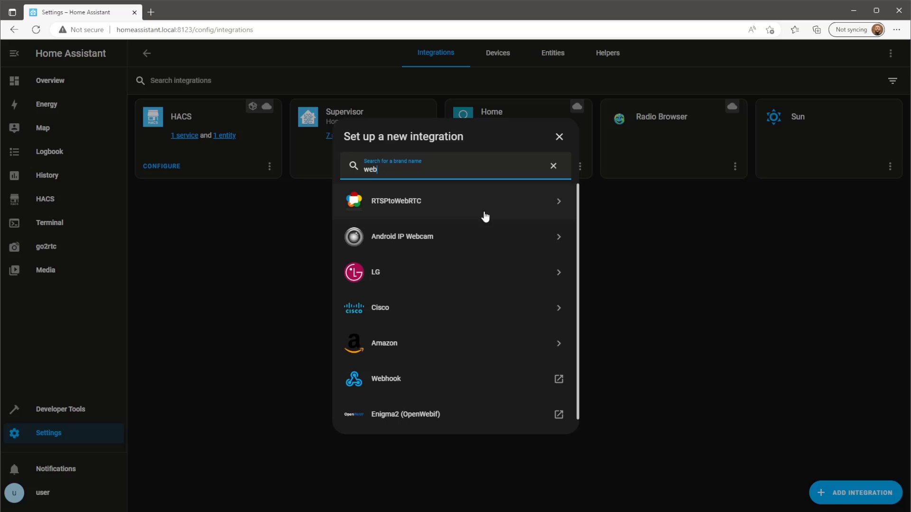
left_click(399, 212)
type("http://")
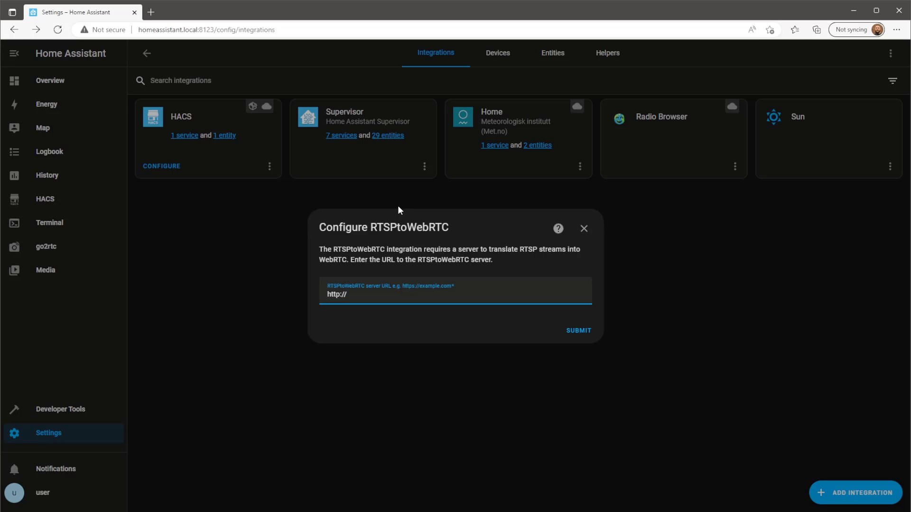
type("localhost:1984/")
key("Return")
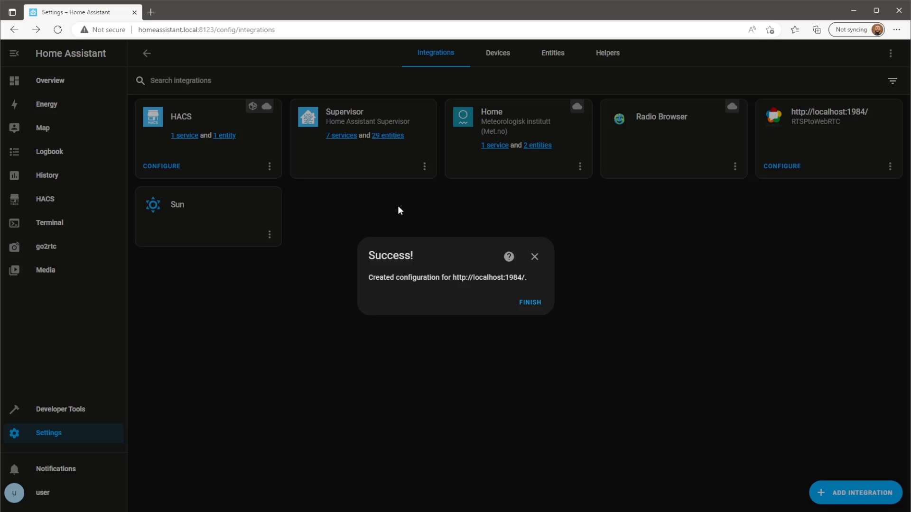
left_click(532, 304)
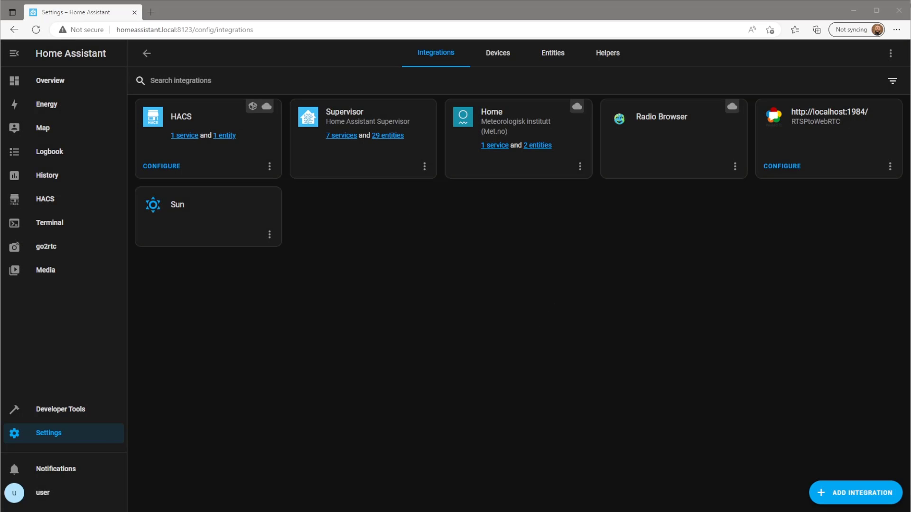
Step: Search the add-on store for 'vis' and install Studio Code Server 5.5.0
left_click(98, 435)
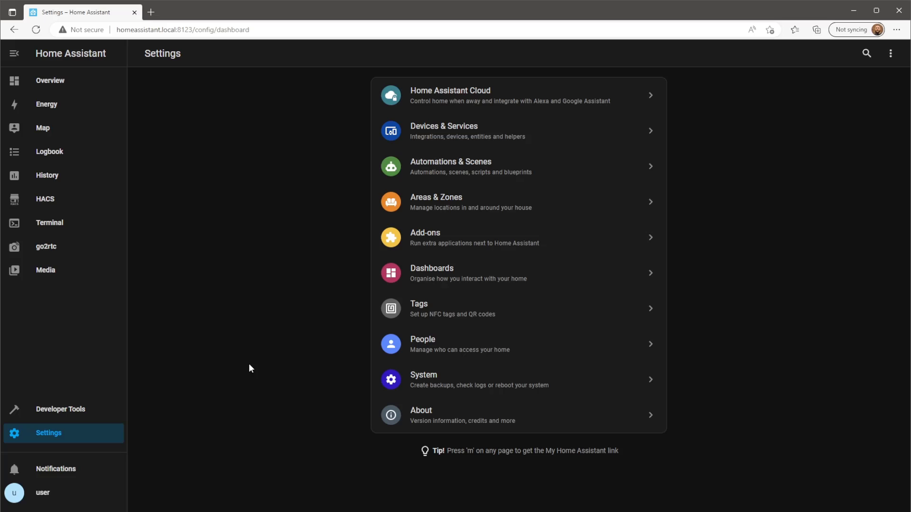
left_click(467, 234)
left_click(867, 504)
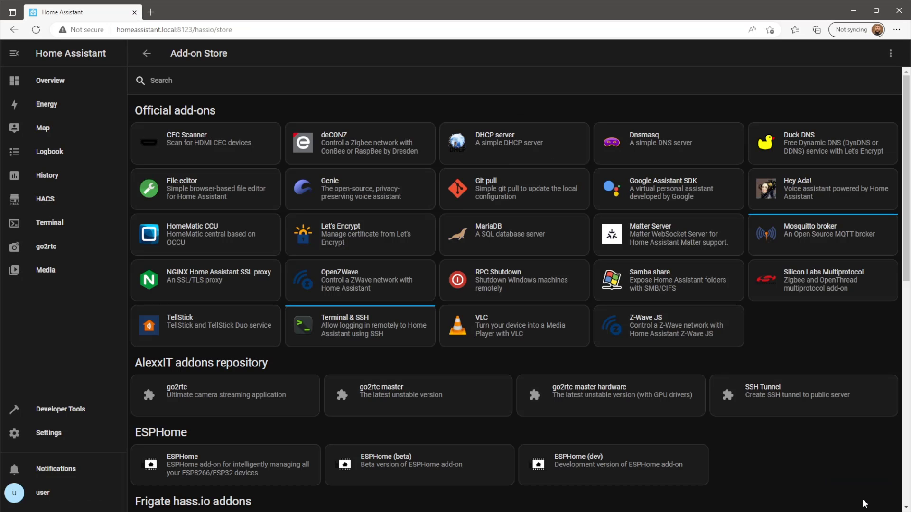
left_click(417, 79)
type("vis")
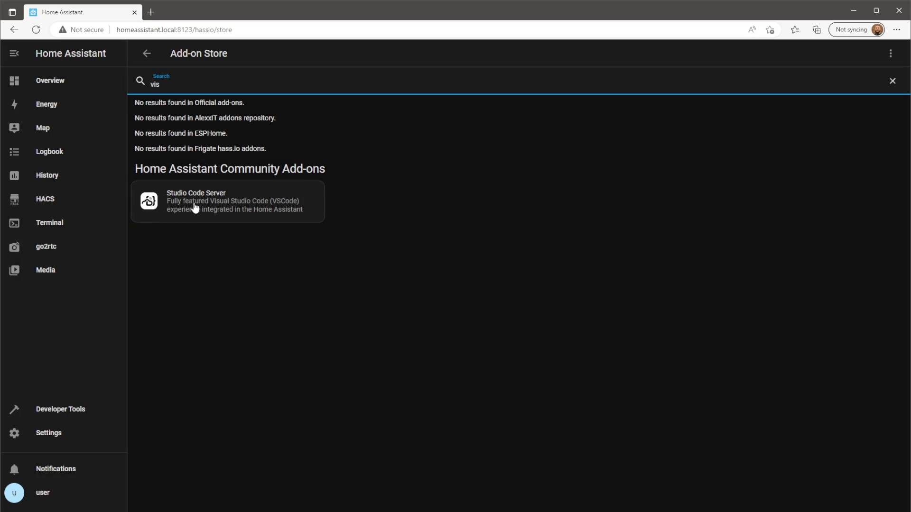
left_click(226, 205)
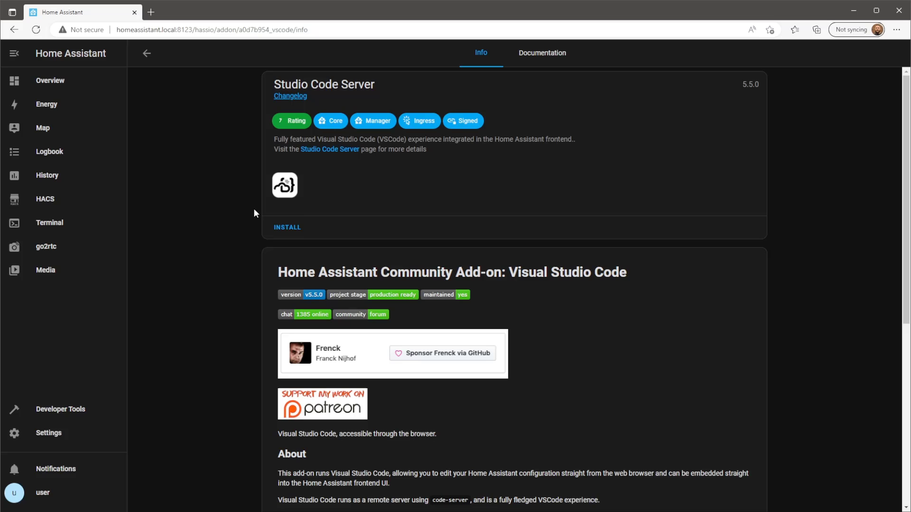
left_click(288, 227)
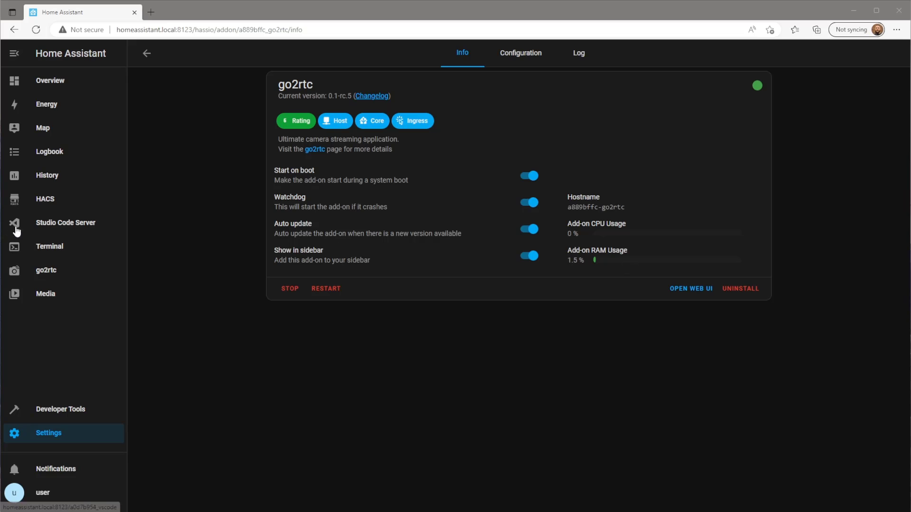
Step: In Studio Code Server, create a new file go2rtc.yaml in the config folder
left_click(26, 224)
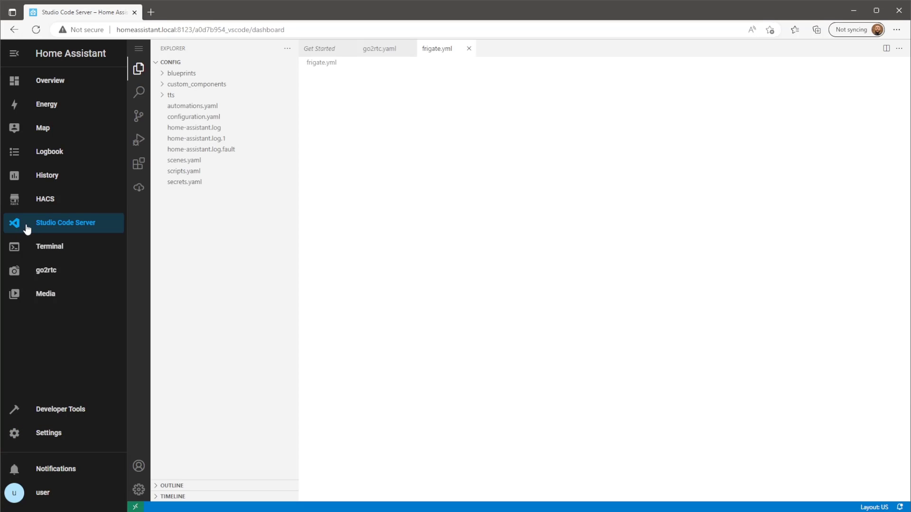
right_click(199, 230)
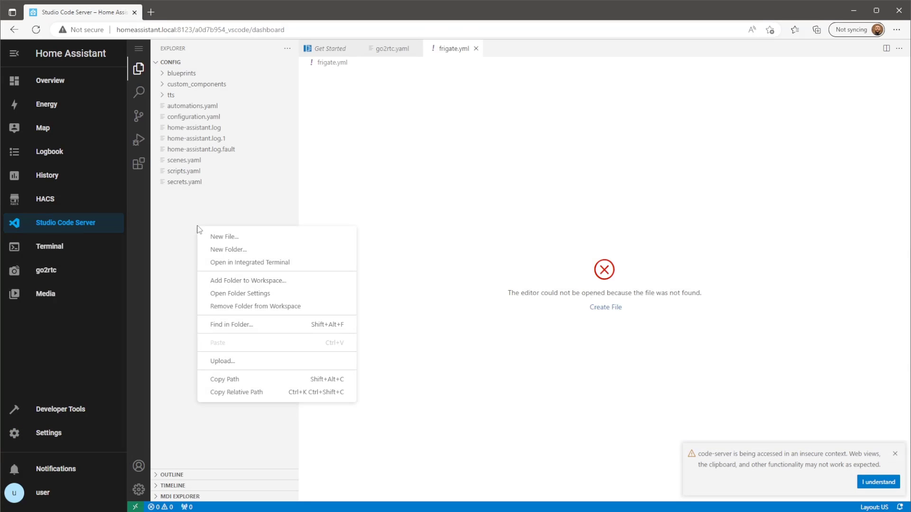
left_click(222, 237)
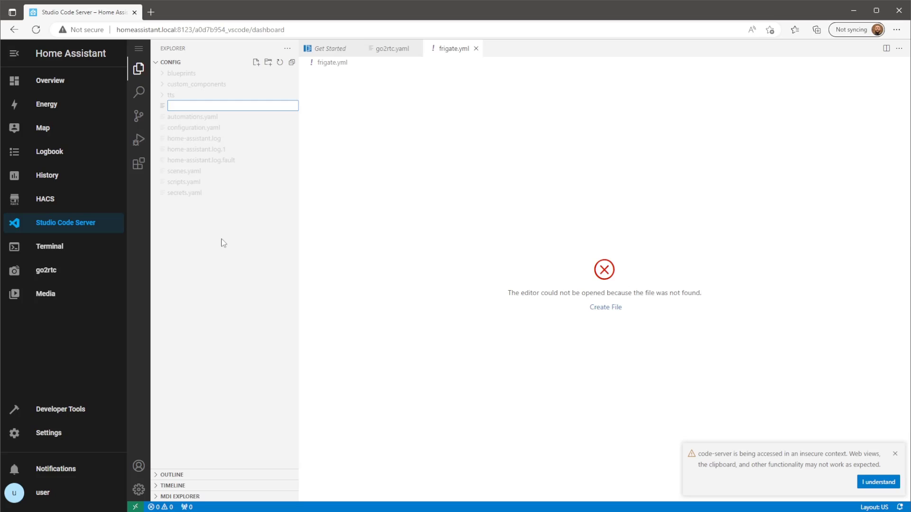
type("go2rtc.yaml")
key("Return")
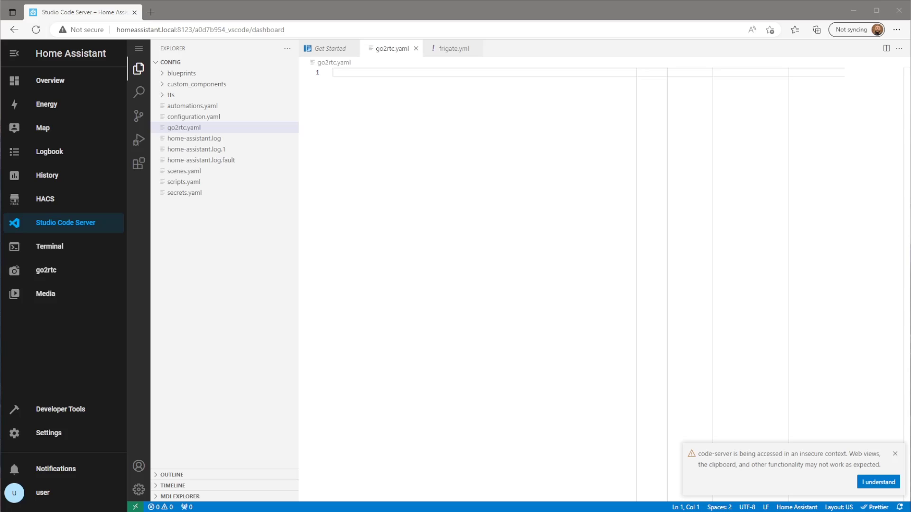
Step: Define streams > camera.loft with the pasted RTSP URL and an ffmpeg AAC audio source
left_click(388, 143)
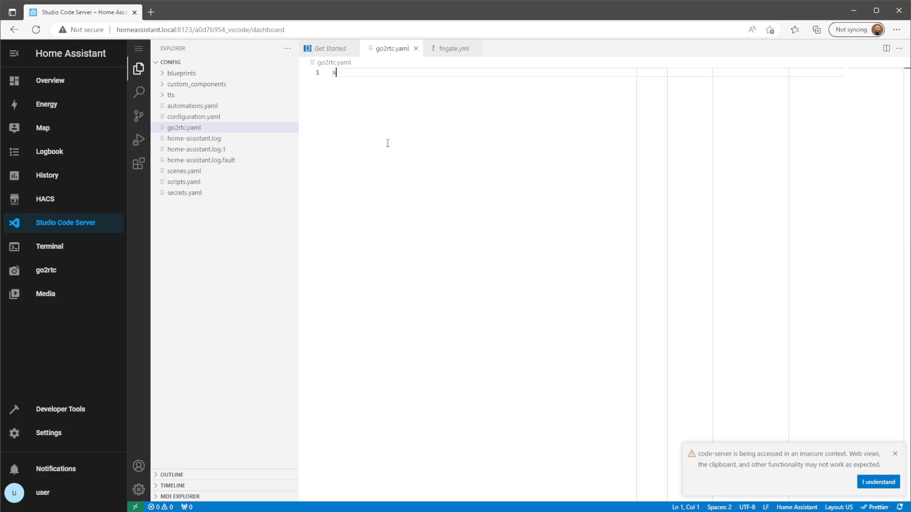
type("streams:")
key("Return")
key("Return")
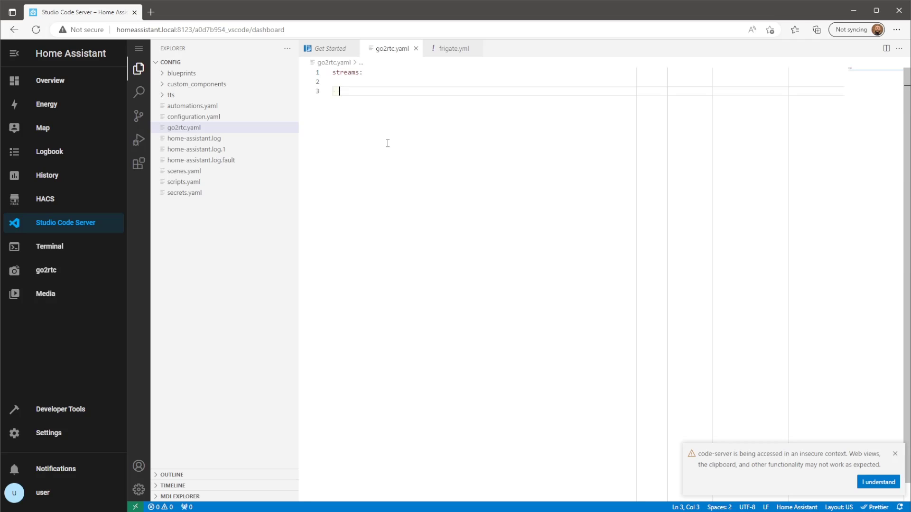
type("camer")
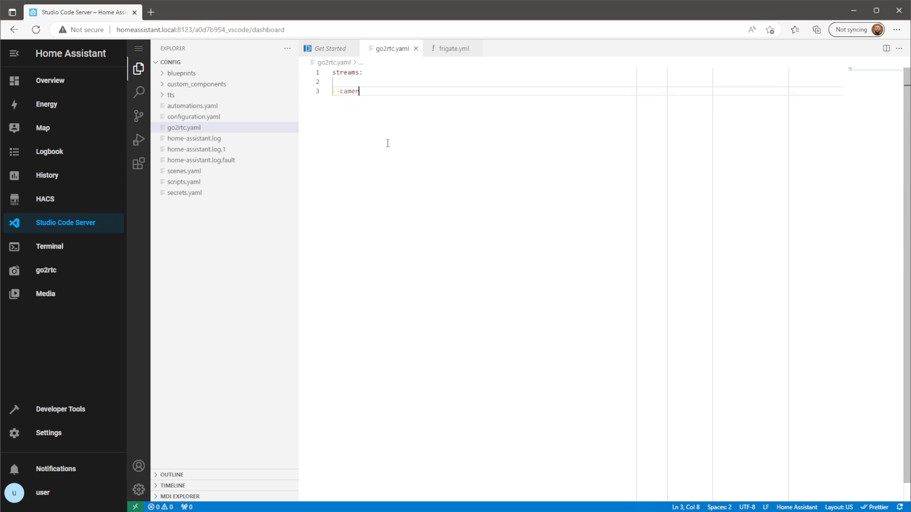
type("a.loft:")
key("Return")
type("-")
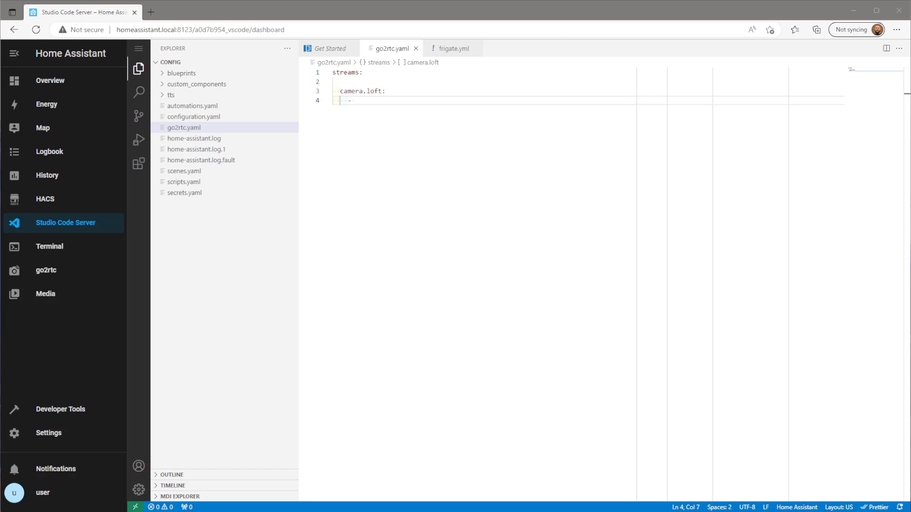
left_click(438, 107)
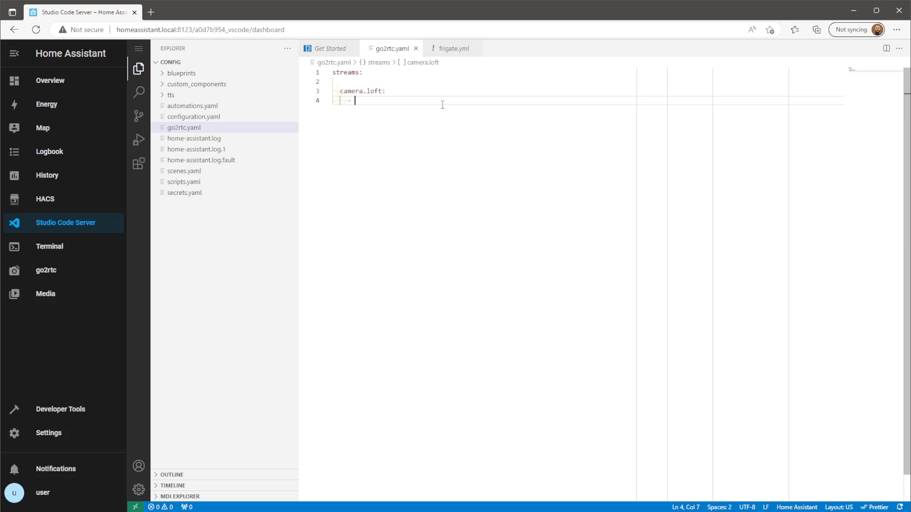
type("rtsp://192.168.1.191:554/realmonitor?channel=0&stream=0&unicast=true&proto=Onvif.sdp")
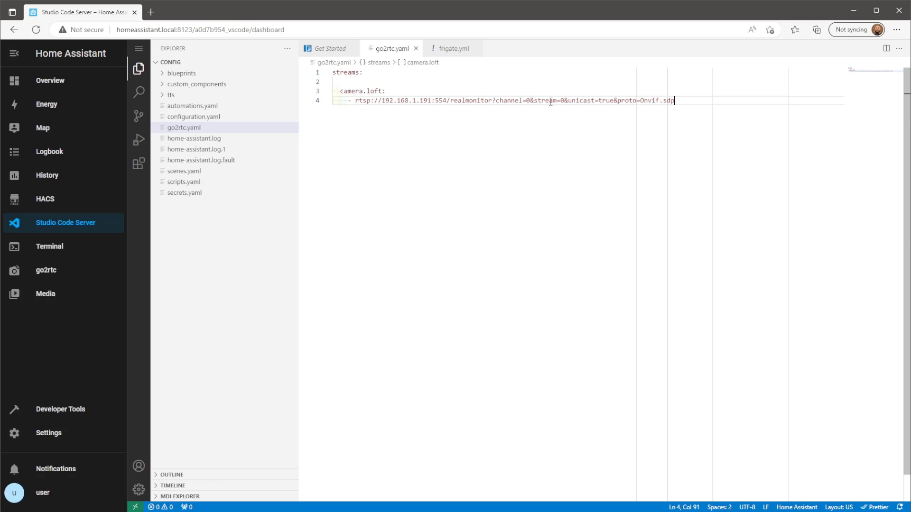
key("Return")
type("- ")
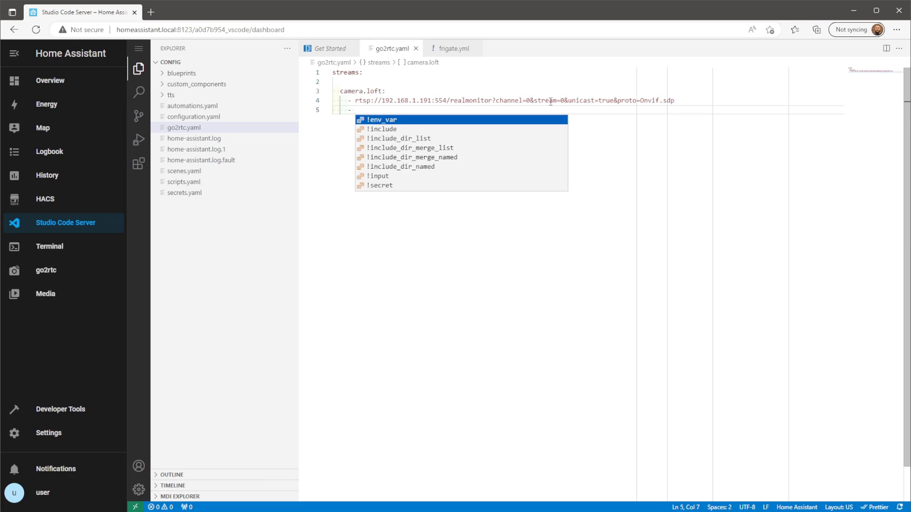
type("ffmprg")
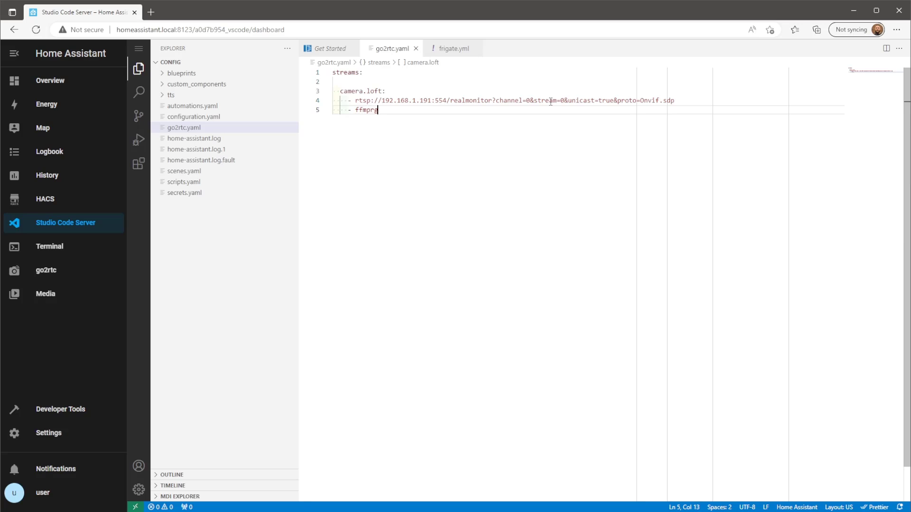
type(":camera.loft#audio=aac")
Step: Create frigate.yml in the config folder and paste the prepared Frigate configuration
right_click(224, 218)
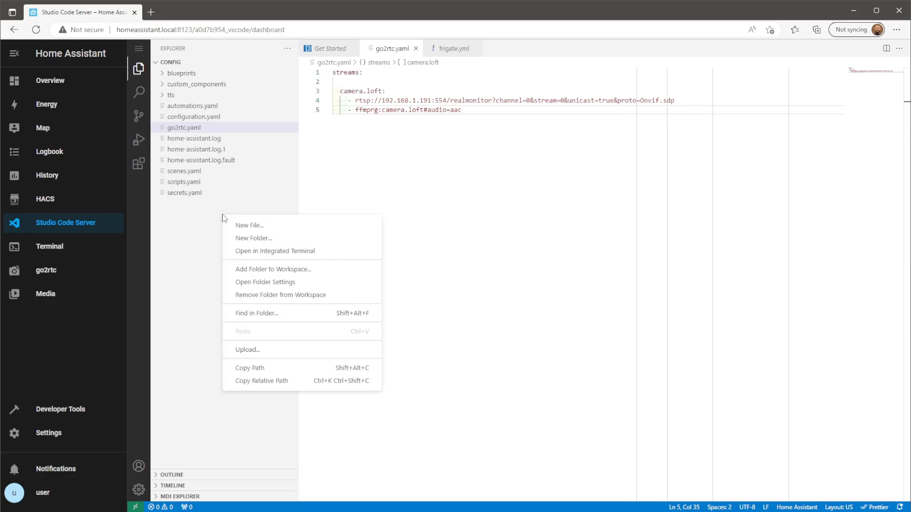
left_click(242, 226)
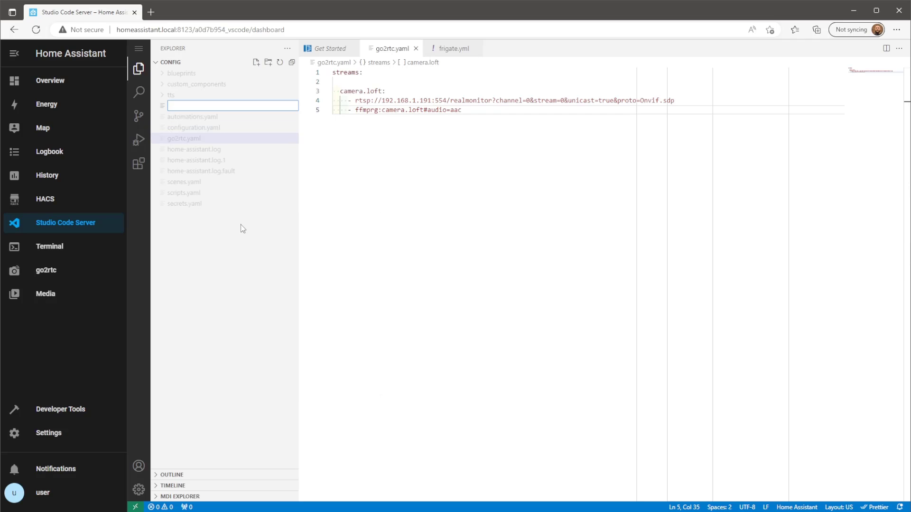
type("frigate.yml")
key("Return")
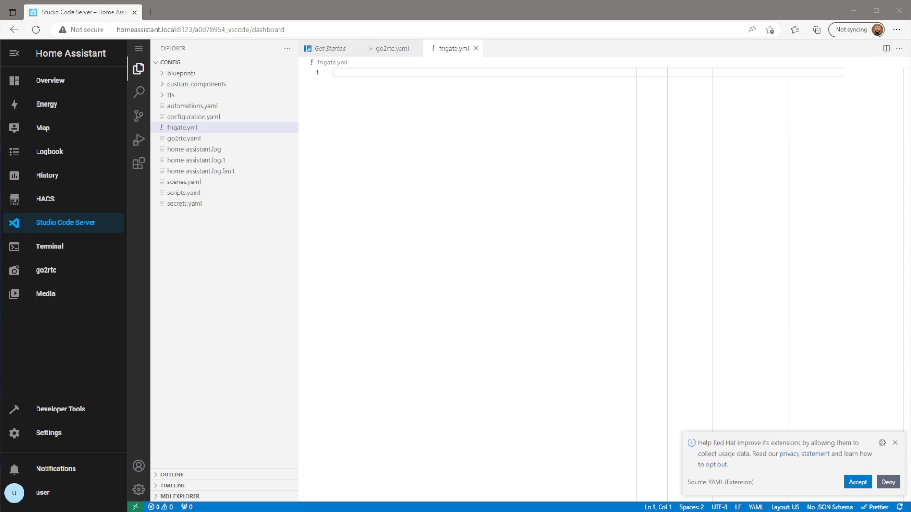
left_click(646, 146)
key("ctrl+v")
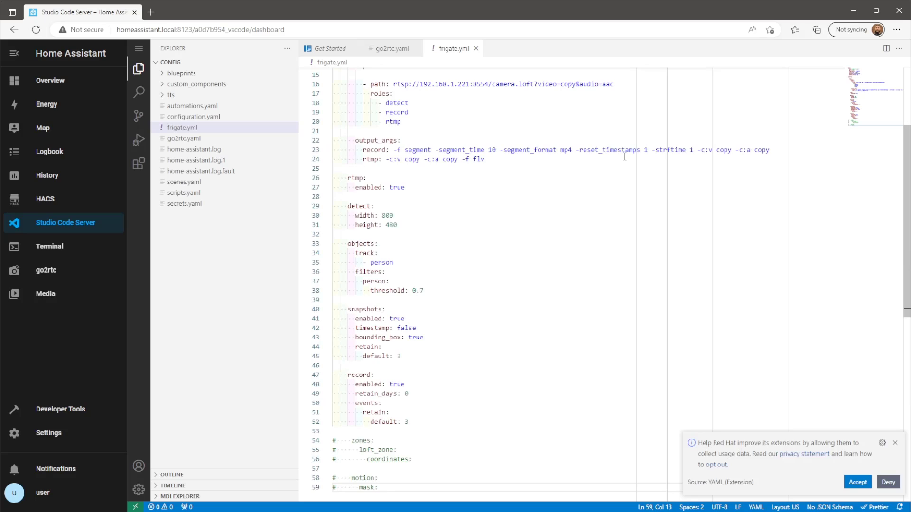
Step: Review the MQTT host, credentials, loft stream path and zones comment, then save frigate.yml
scroll(528, 292, "up", 5)
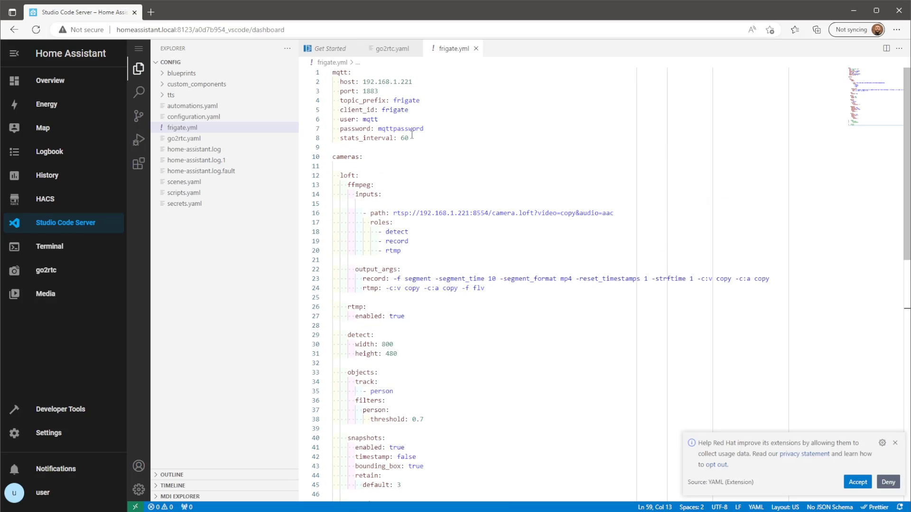
left_click(416, 82)
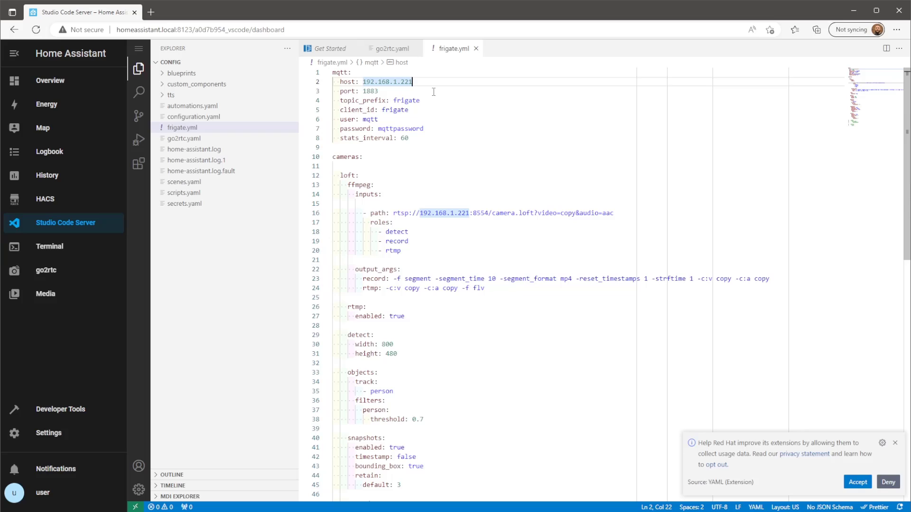
left_click(462, 118)
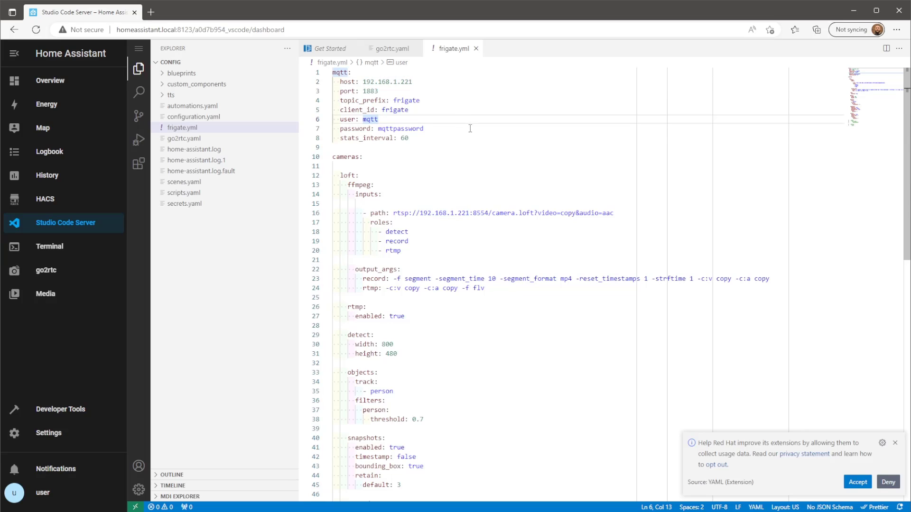
left_click(470, 129)
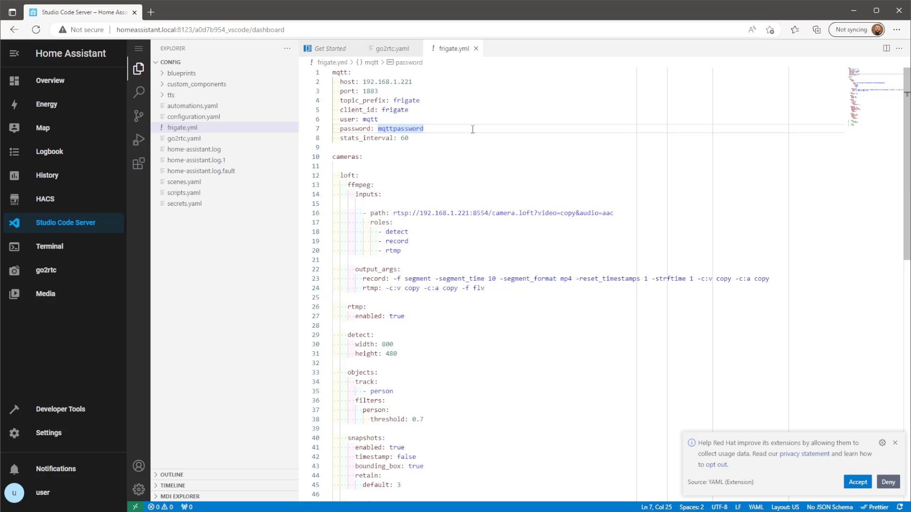
left_click(621, 214)
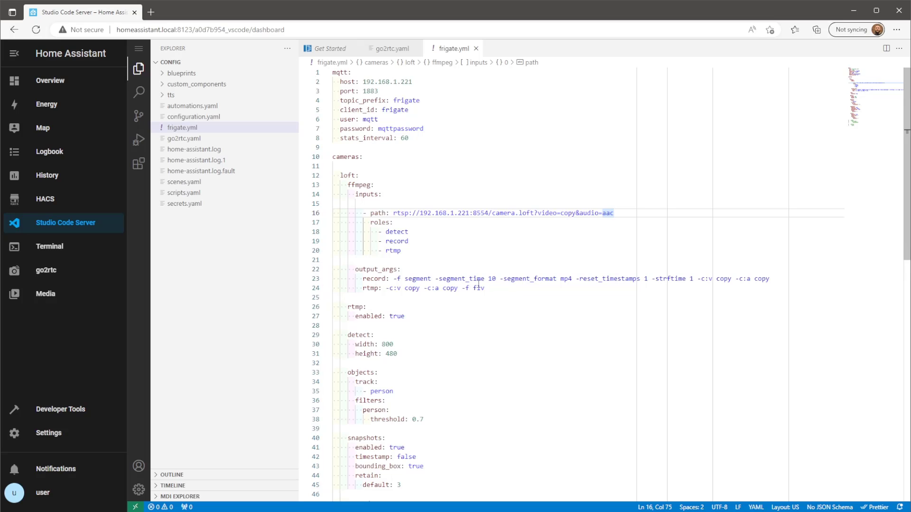
scroll(478, 282, "down", 5)
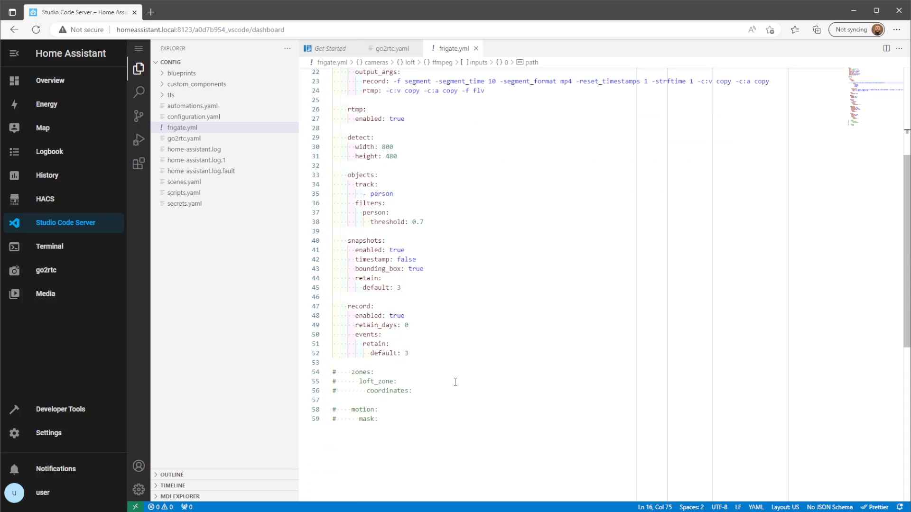
double_click(455, 373)
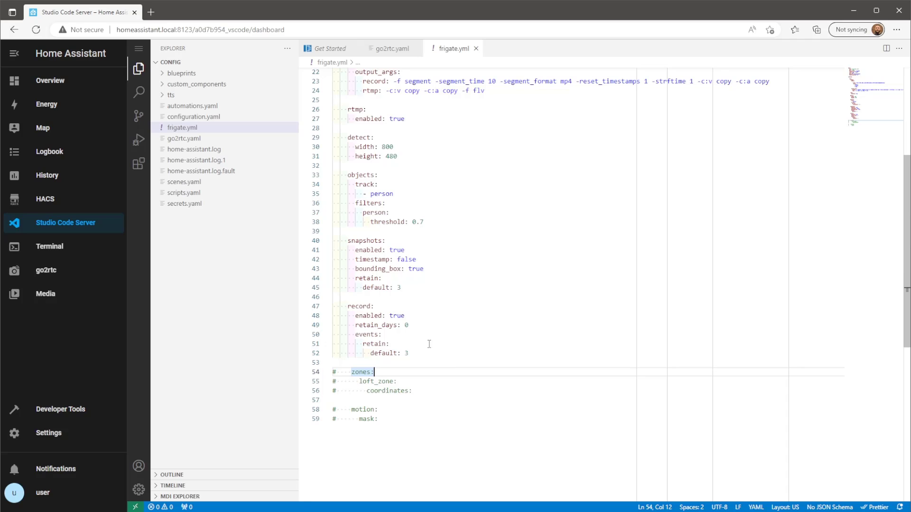
left_click(141, 50)
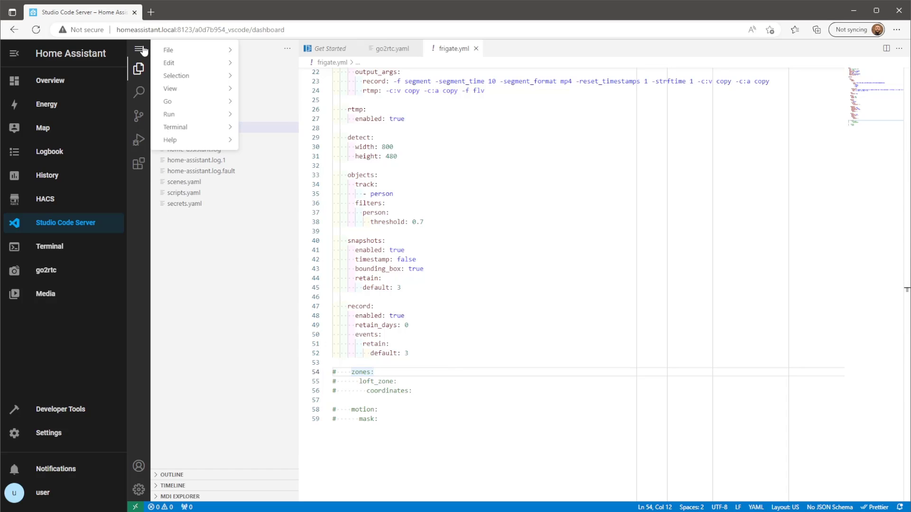
mouse_move(172, 50)
left_click(299, 194)
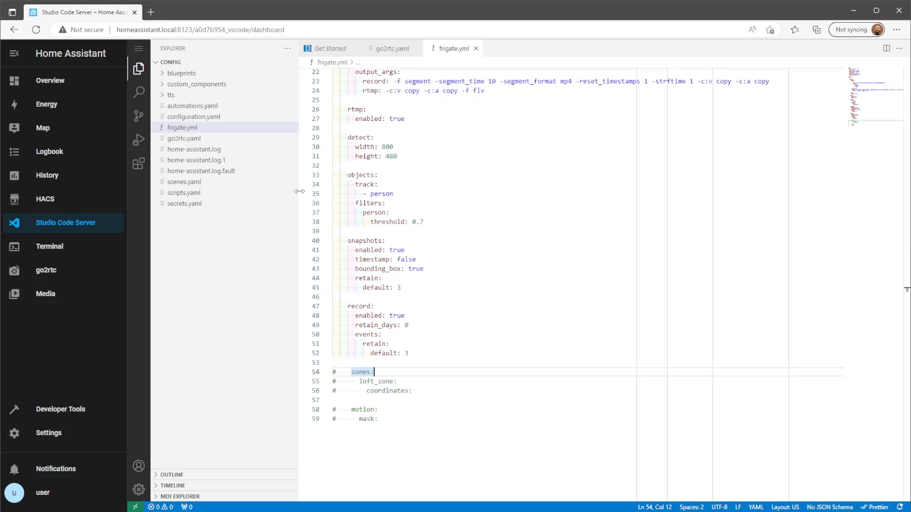
Step: In Developer Tools, check the configuration, then confirm a Home Assistant restart
left_click(99, 415)
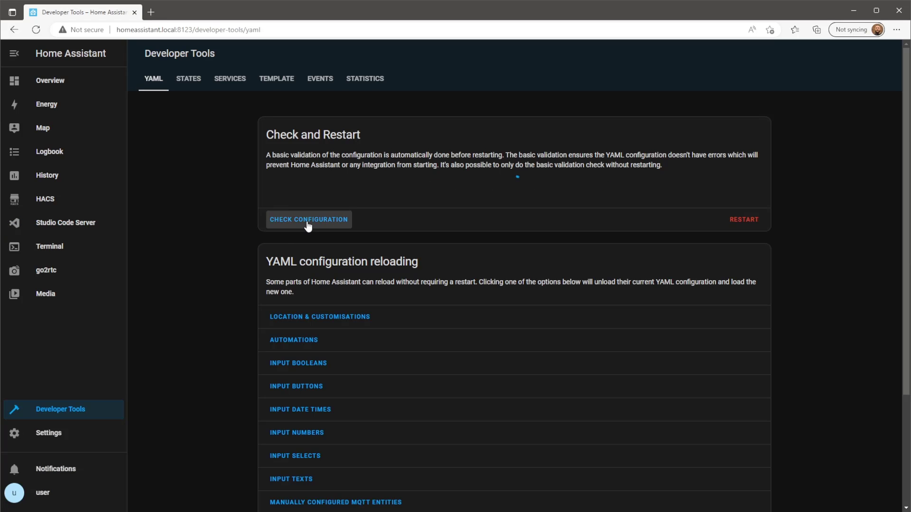
left_click(307, 221)
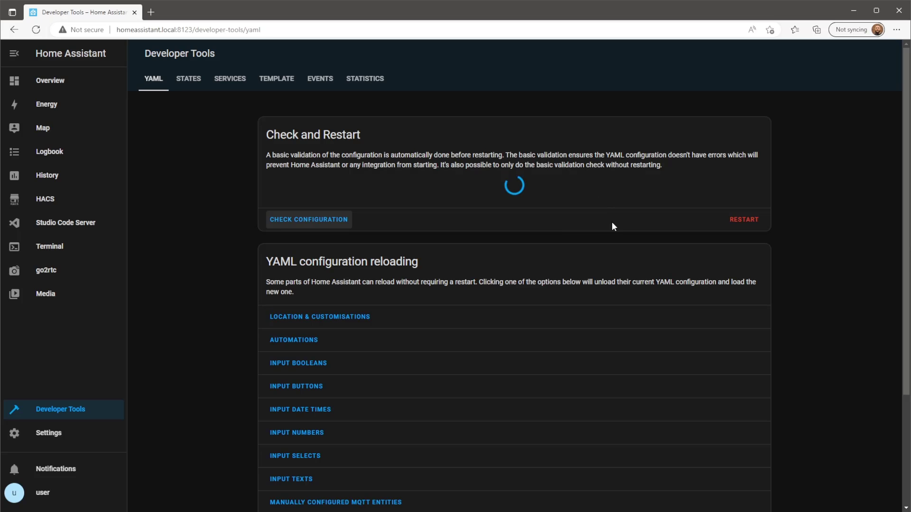
left_click(746, 221)
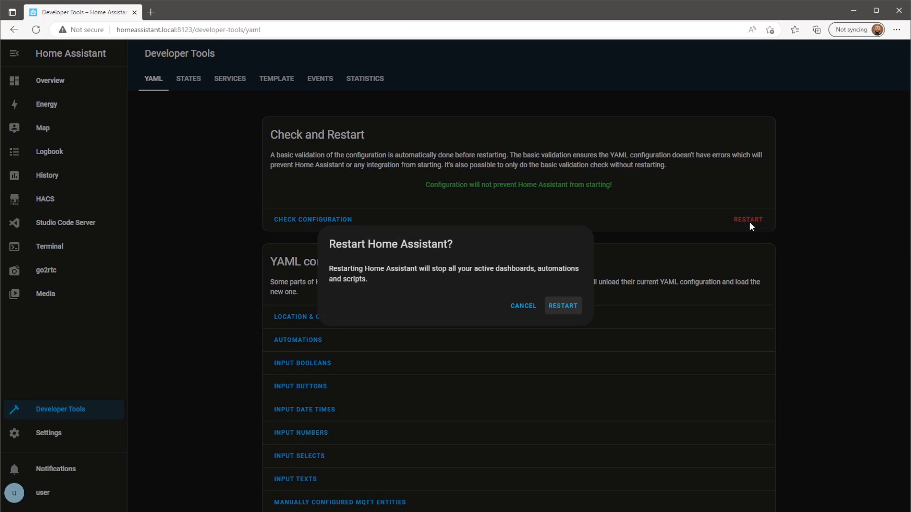
left_click(563, 308)
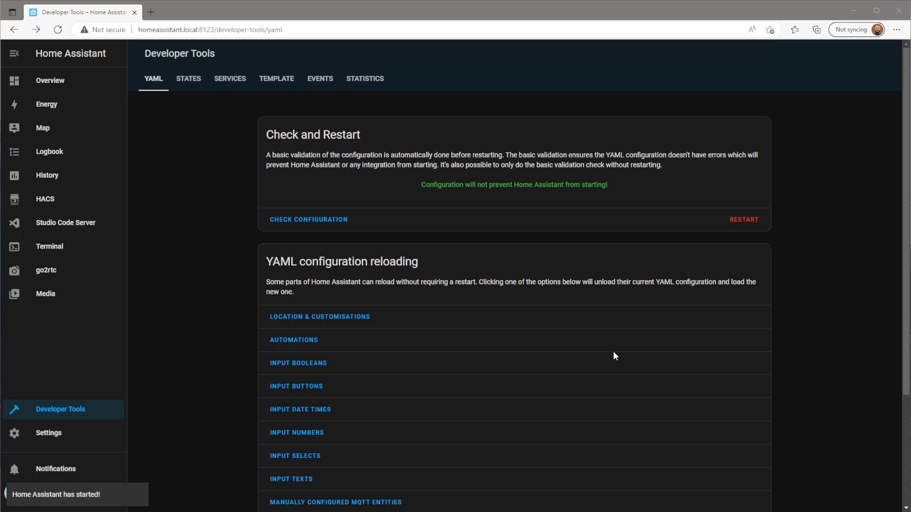
Step: Look over the go2rtc add-on, then open the Frigate add-on's details page
left_click(53, 434)
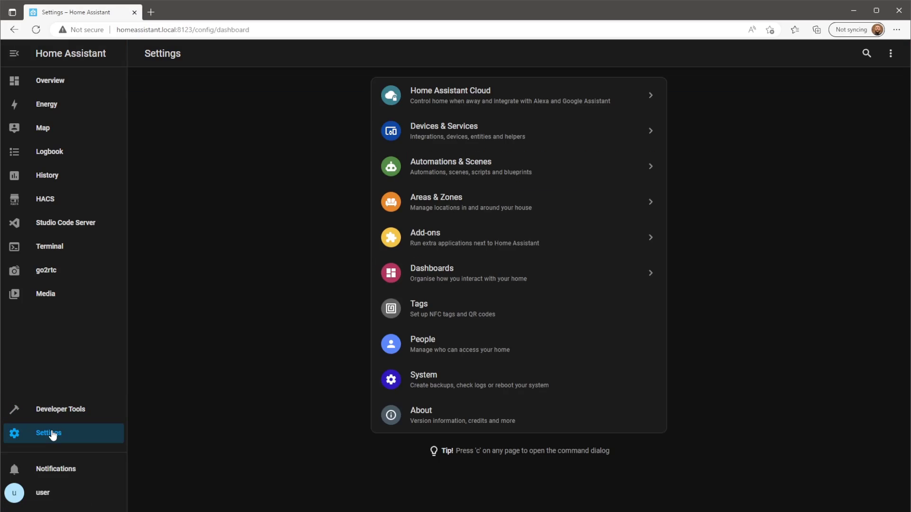
left_click(456, 237)
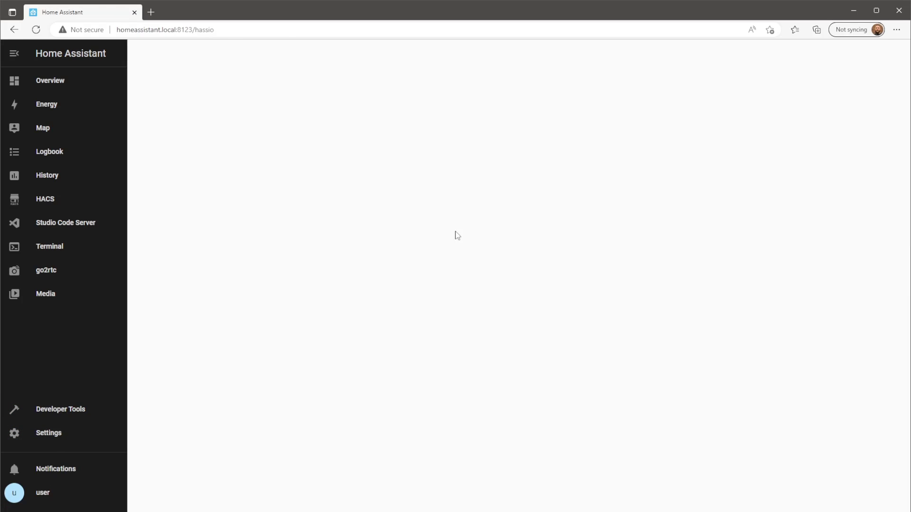
left_click(376, 109)
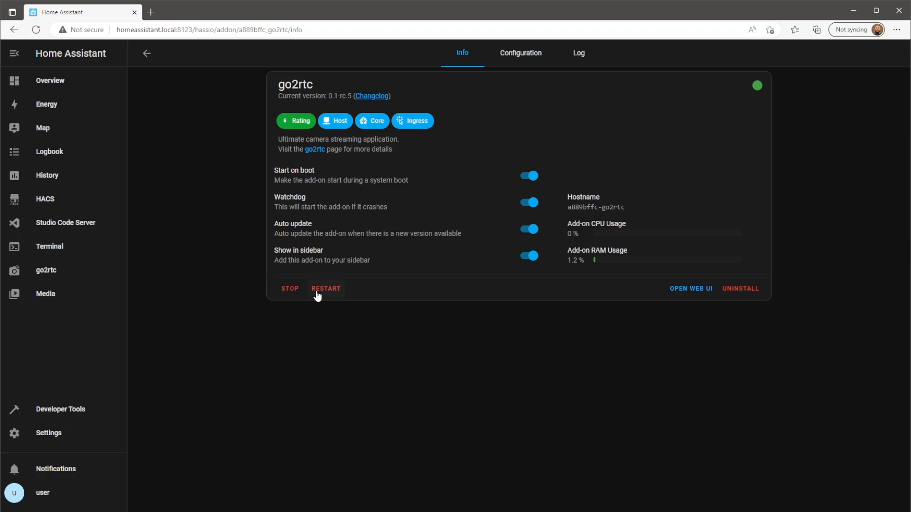
left_click(147, 53)
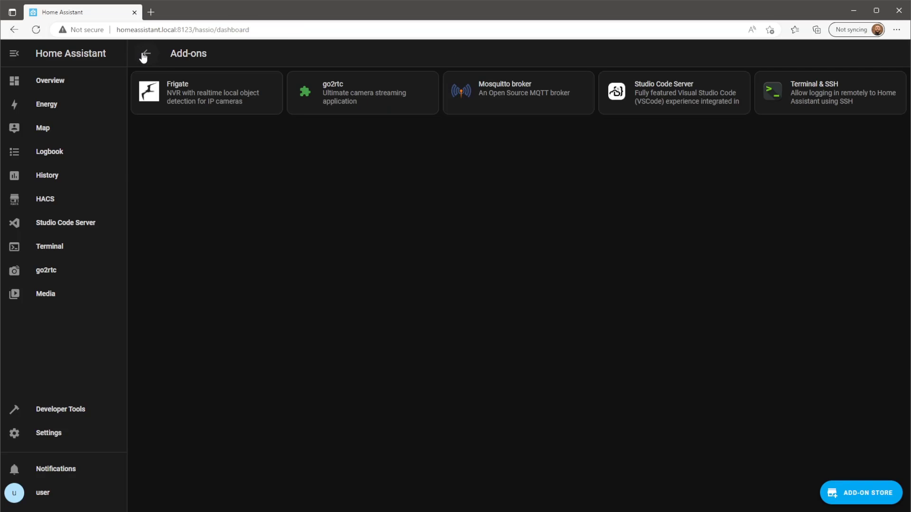
left_click(158, 97)
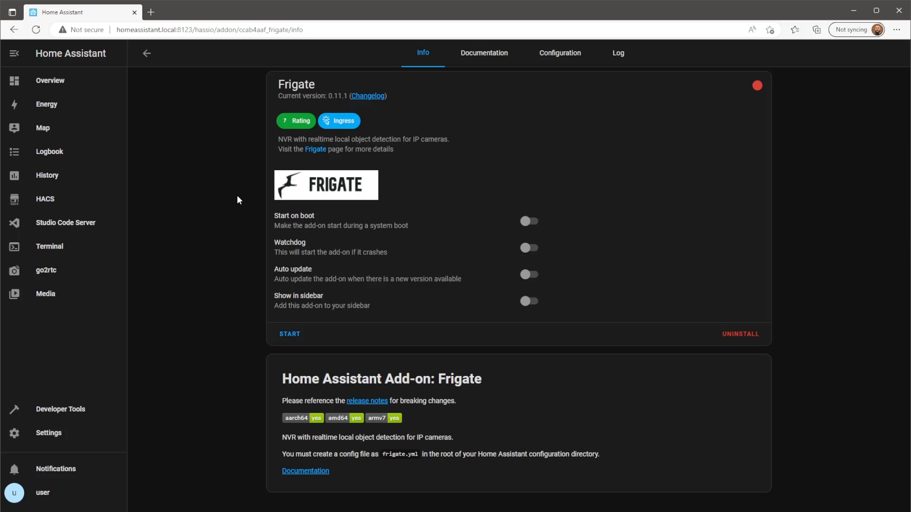
Step: Turn on start on boot, watchdog, auto update and sidebar for Frigate, start it, and refresh its log
left_click(527, 221)
left_click(528, 248)
left_click(527, 274)
left_click(529, 301)
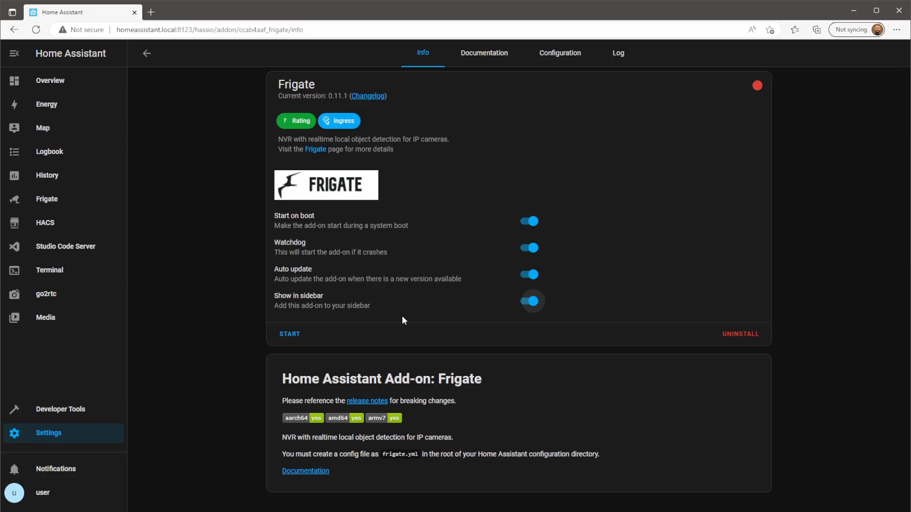
left_click(290, 335)
left_click(630, 58)
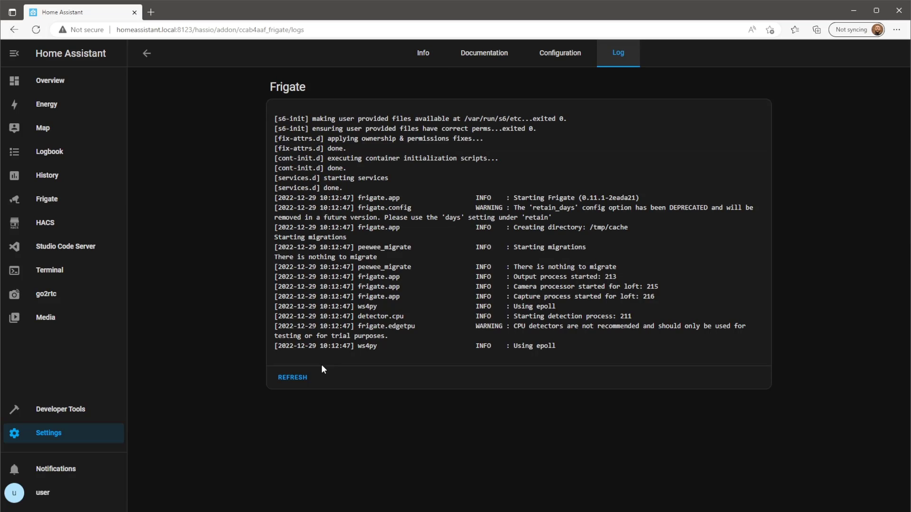
left_click(295, 377)
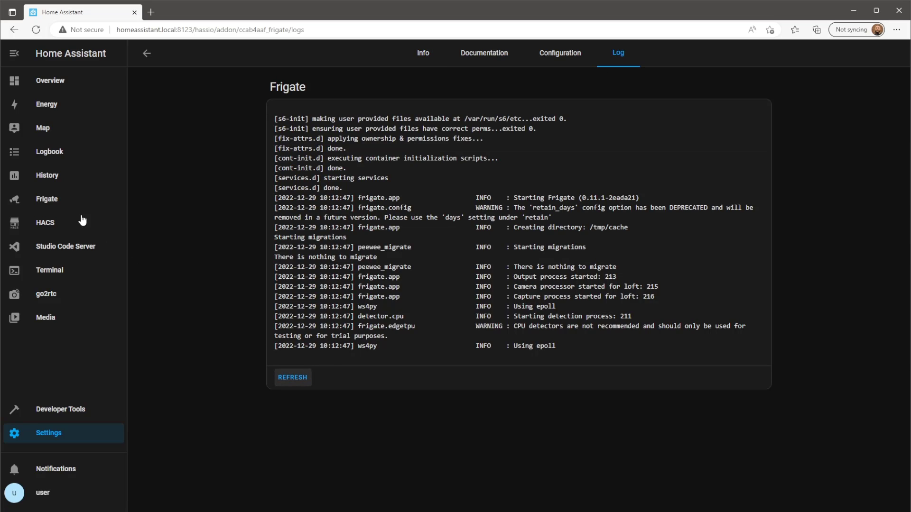
Step: Play the camera.loft stream in go2rtc, then open the LOFT camera's live view in Frigate
left_click(55, 302)
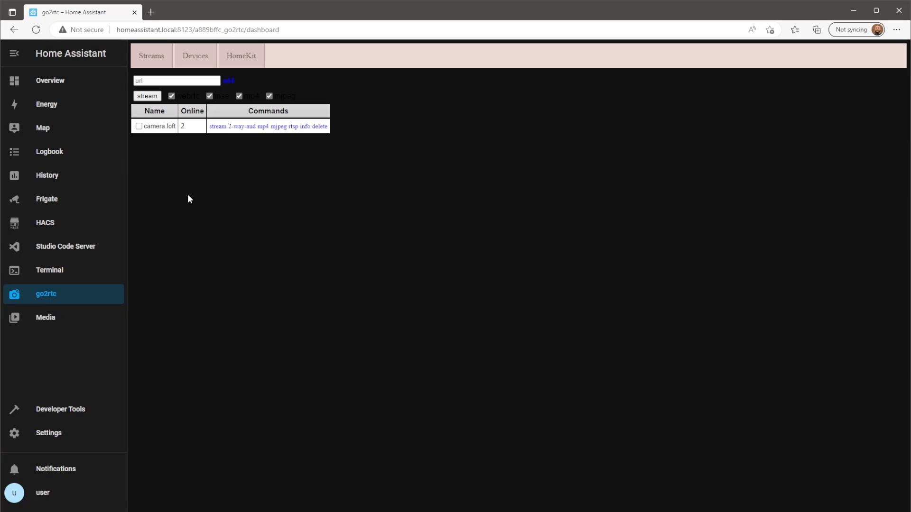
left_click(218, 127)
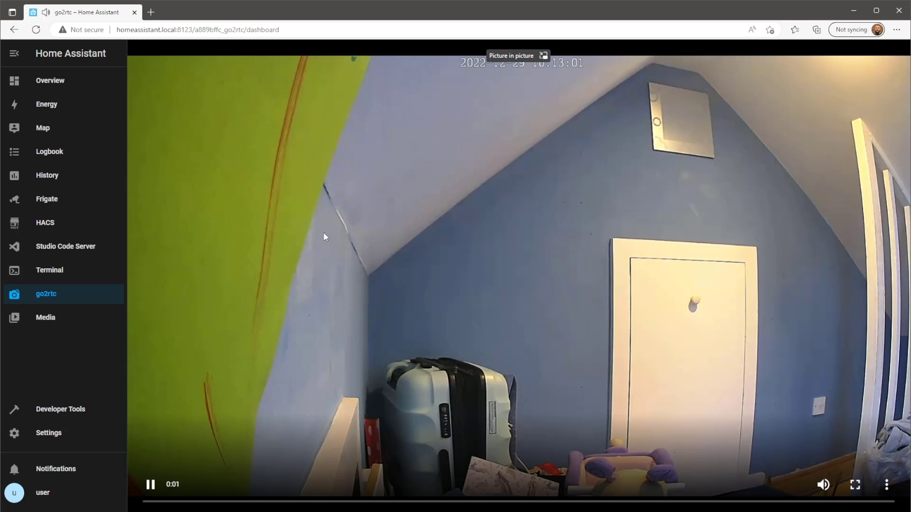
mouse_move(829, 491)
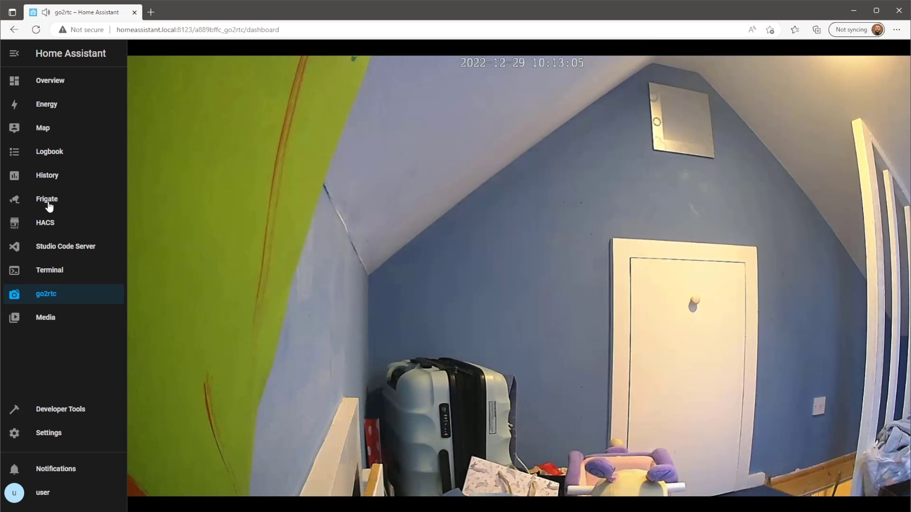
left_click(49, 206)
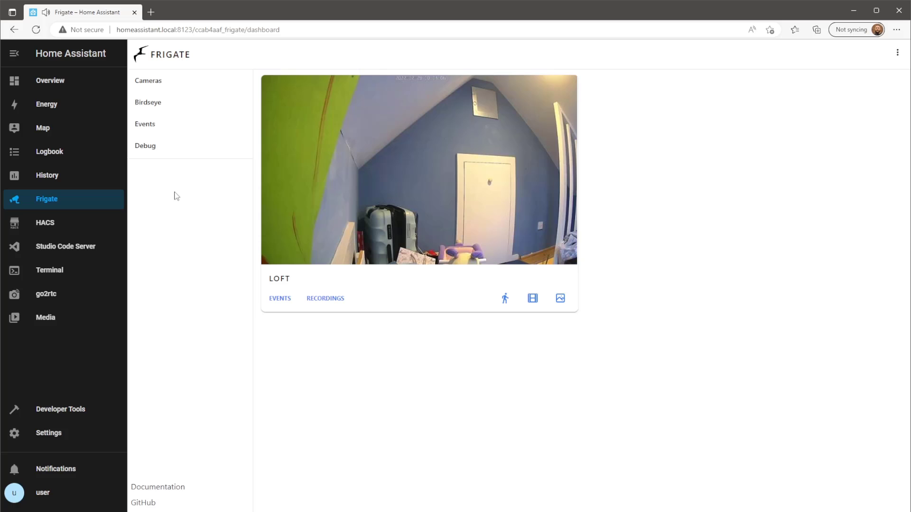
left_click(370, 222)
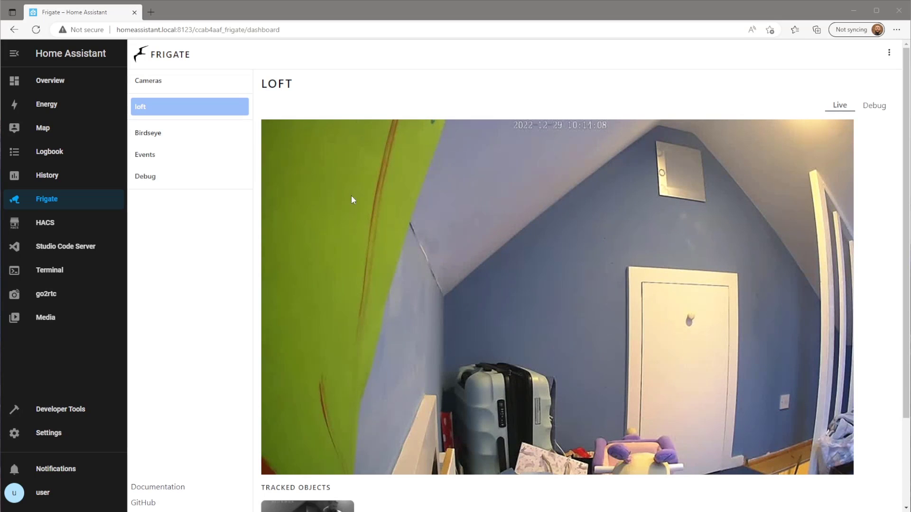
Step: Find the Frigate integration in HACS by searching 'frig' and download it
left_click(55, 224)
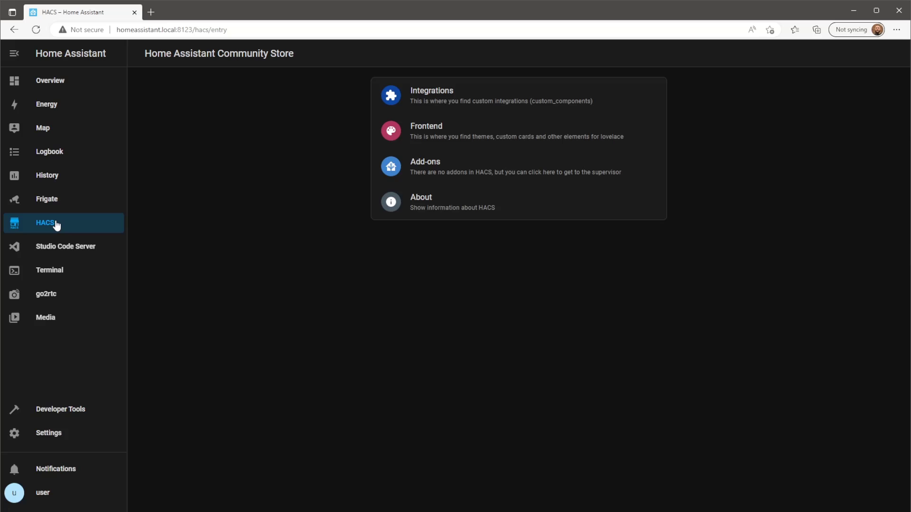
left_click(483, 98)
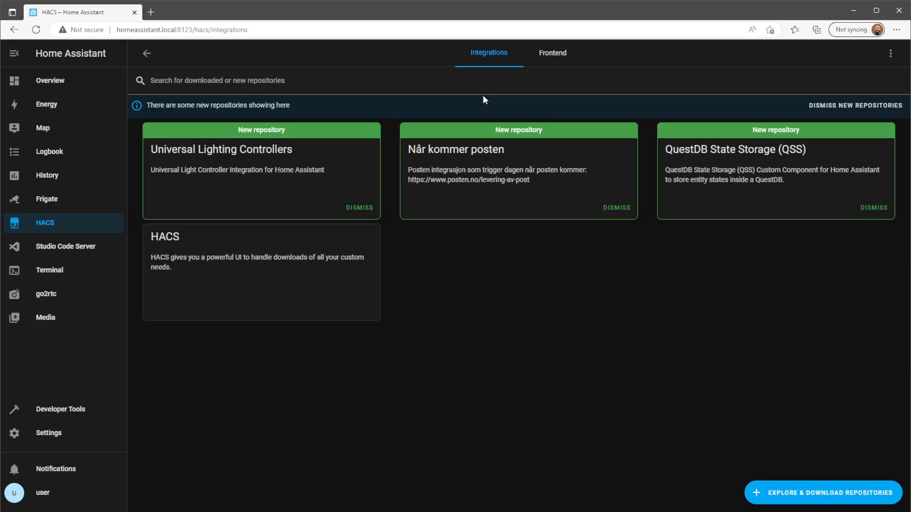
left_click(827, 494)
type("frig")
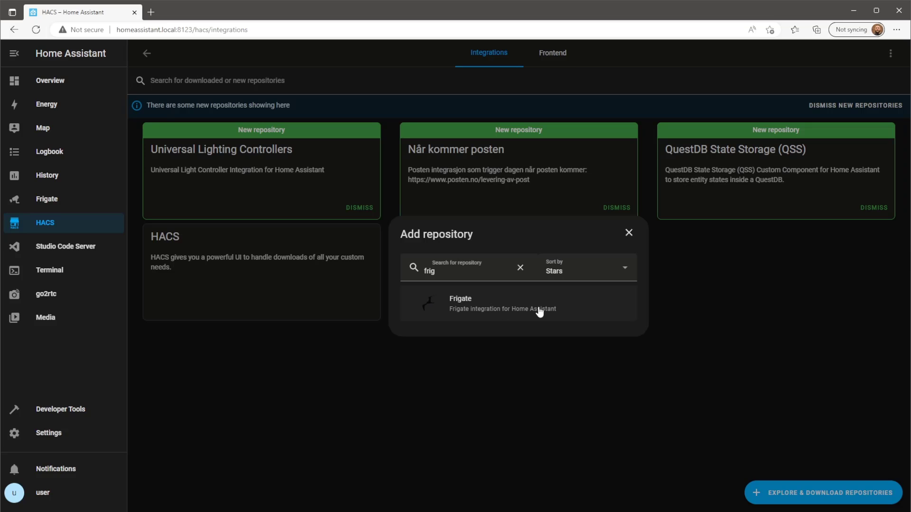
left_click(520, 301)
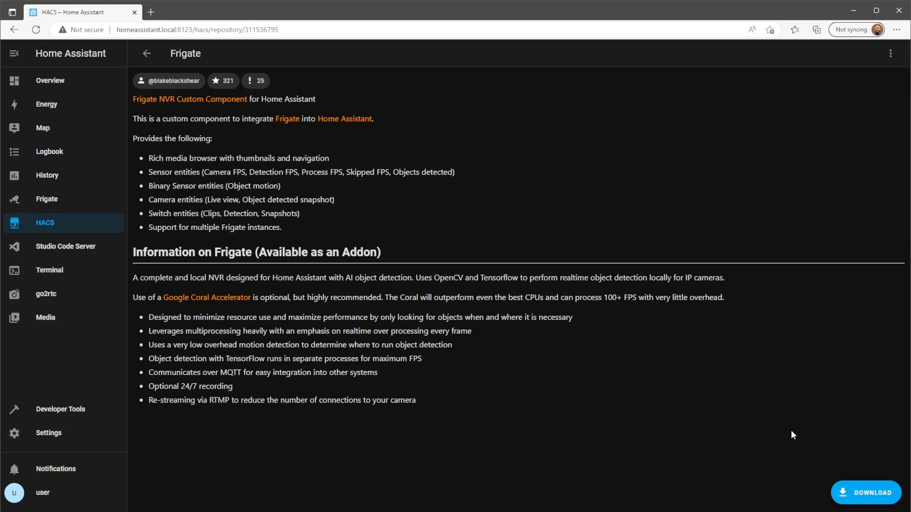
left_click(871, 495)
left_click(635, 364)
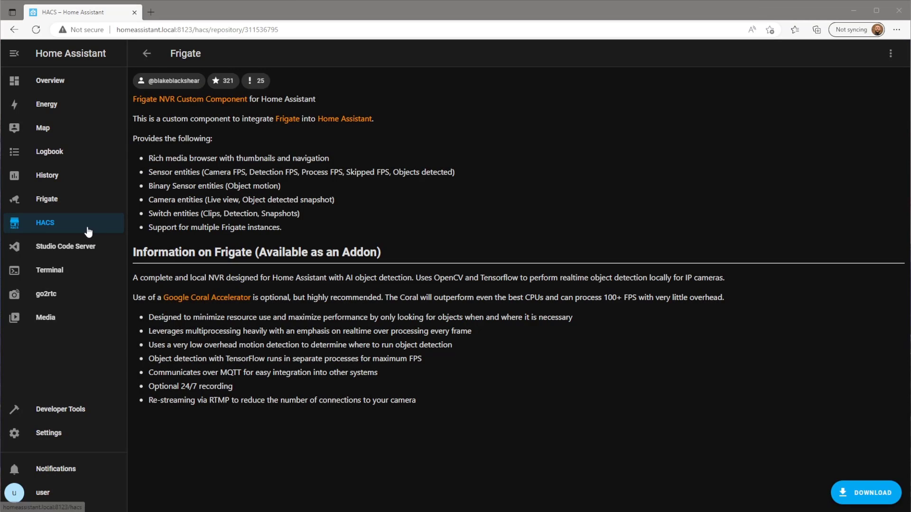
left_click(148, 54)
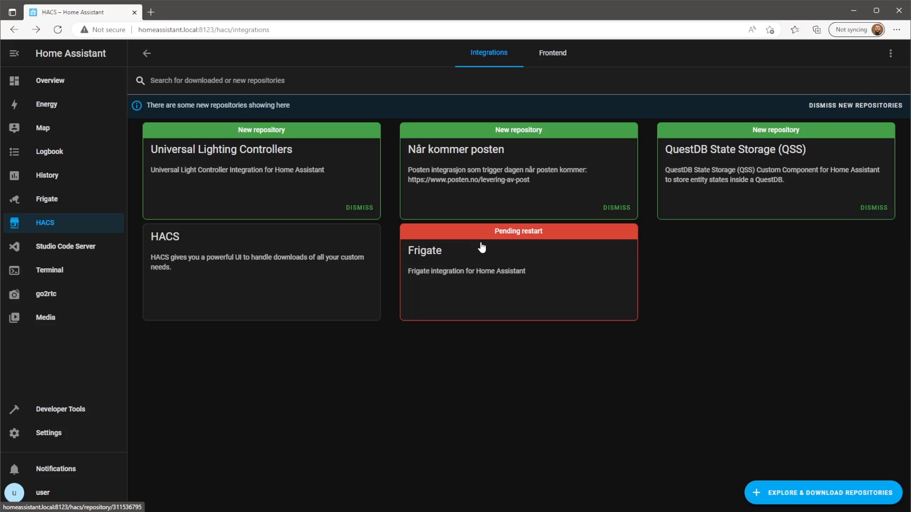
left_click(71, 419)
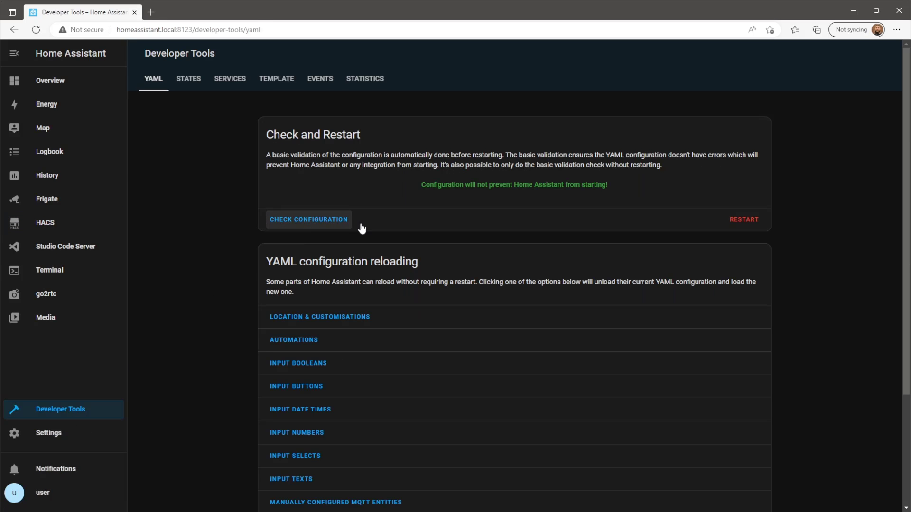
Step: Restart Home Assistant from Developer Tools > YAML, confirming the restart
left_click(736, 219)
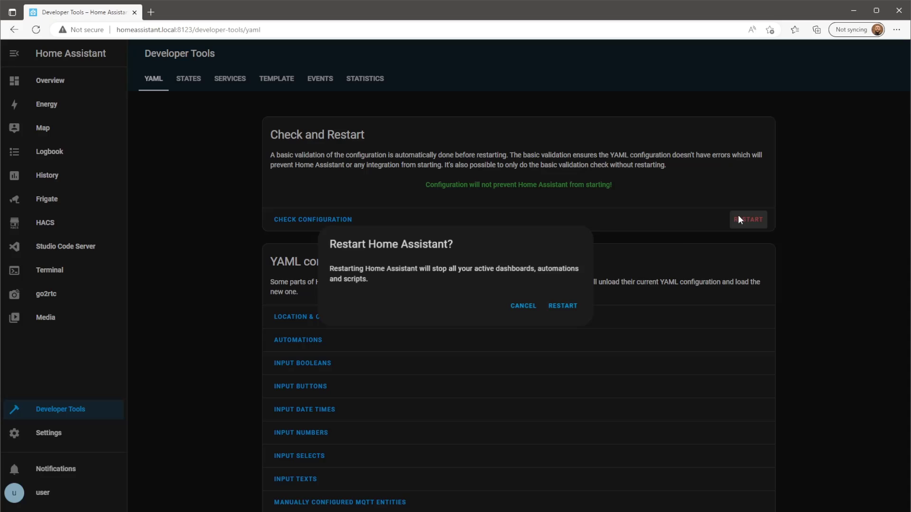
left_click(561, 303)
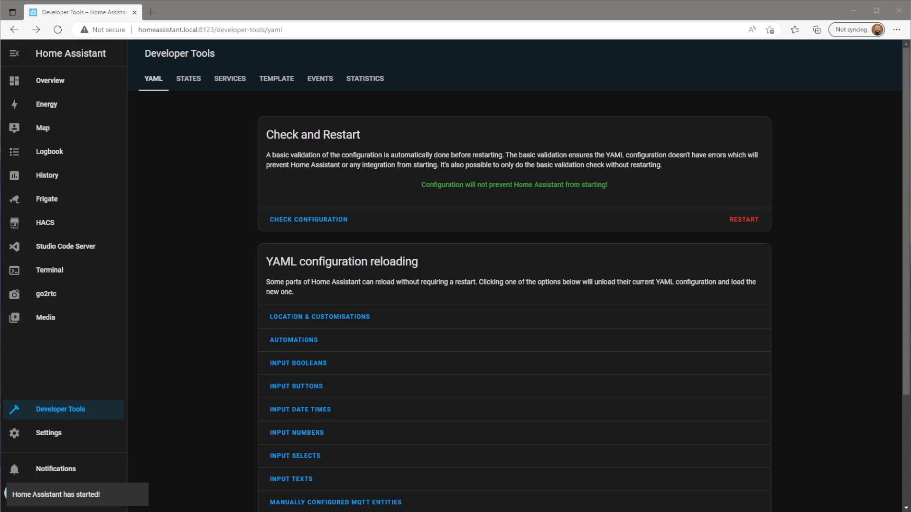
Step: Add the Frigate integration with the prefilled URL ccab4aaf-frigate:5000, bringing in the Frigate and Loft devices
left_click(76, 435)
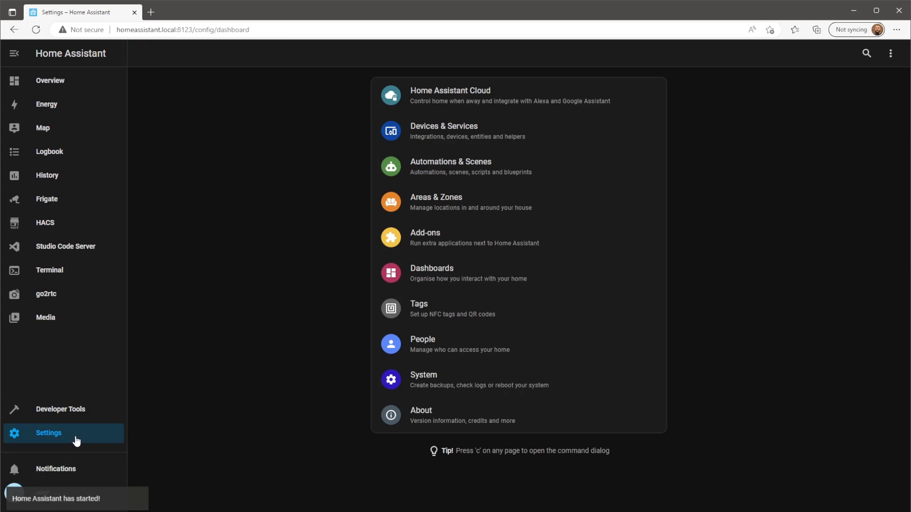
left_click(516, 136)
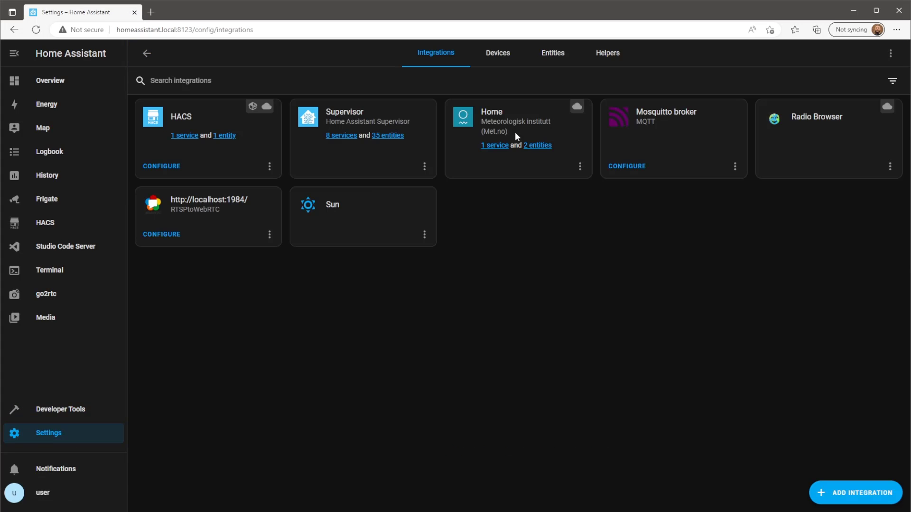
left_click(869, 493)
type("fri")
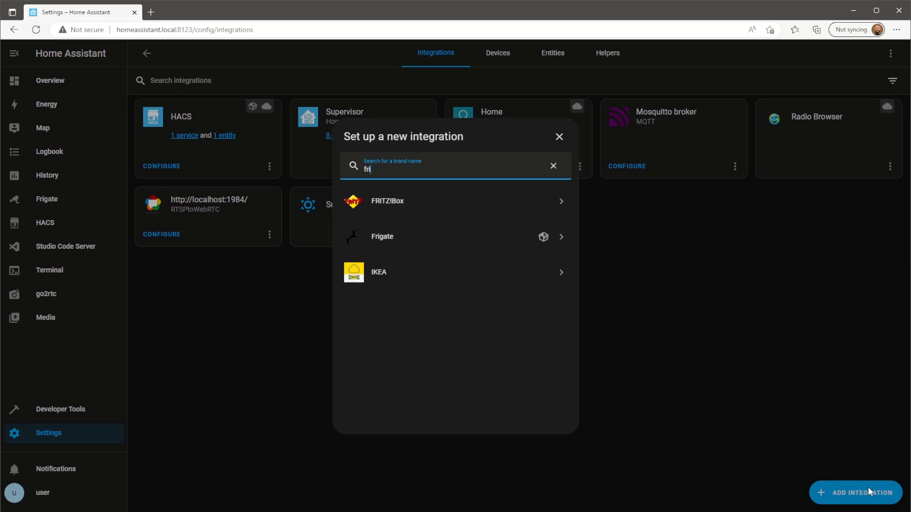
left_click(423, 238)
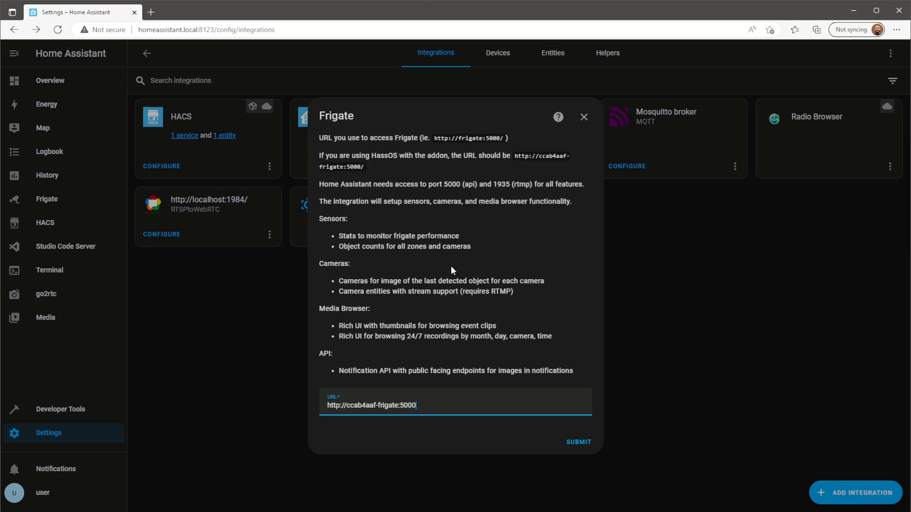
left_click(579, 442)
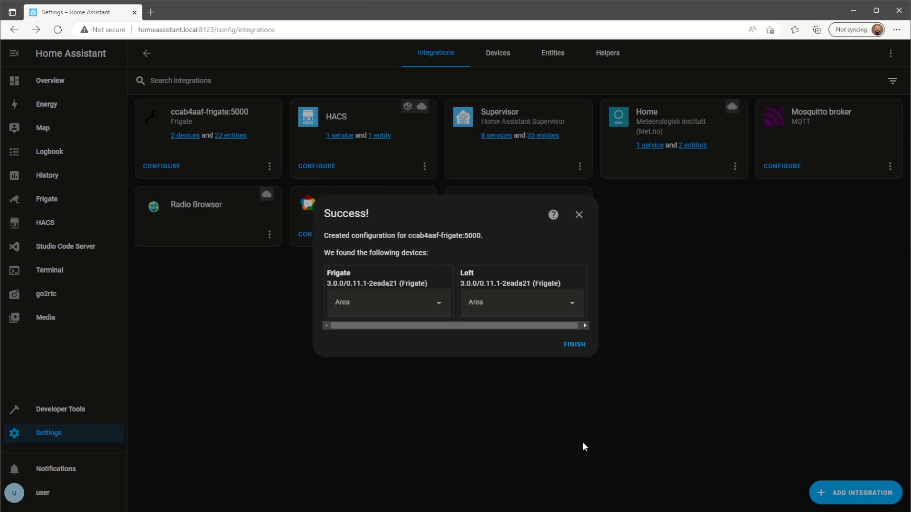
left_click(578, 345)
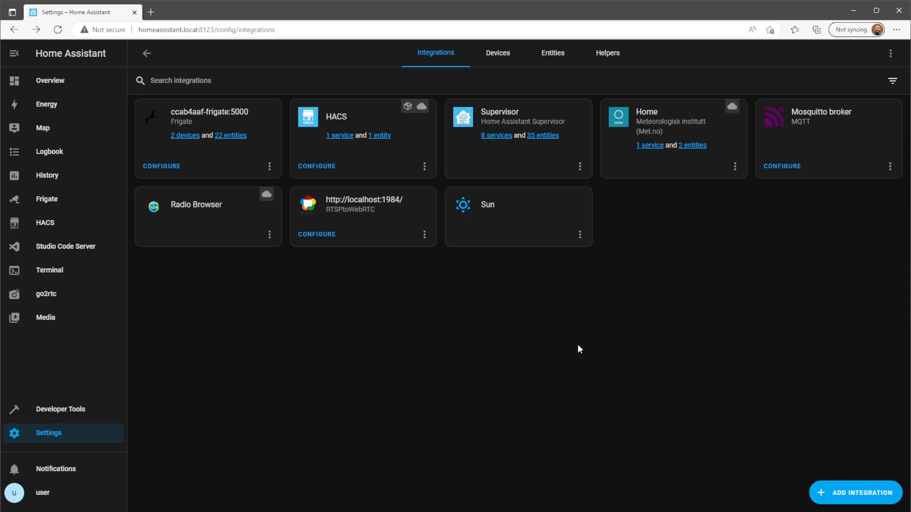
Step: Open the Loft device page and play its live camera feed with the volume raised
left_click(185, 137)
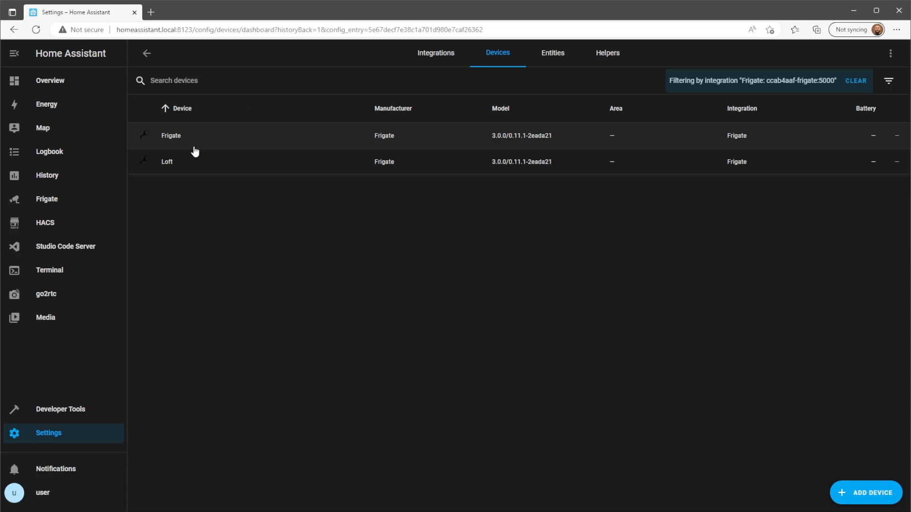
left_click(205, 162)
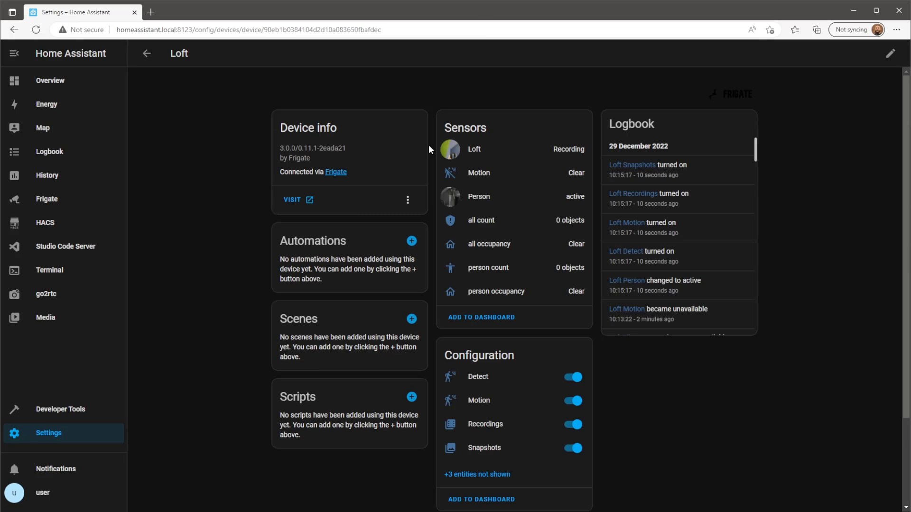
left_click(447, 150)
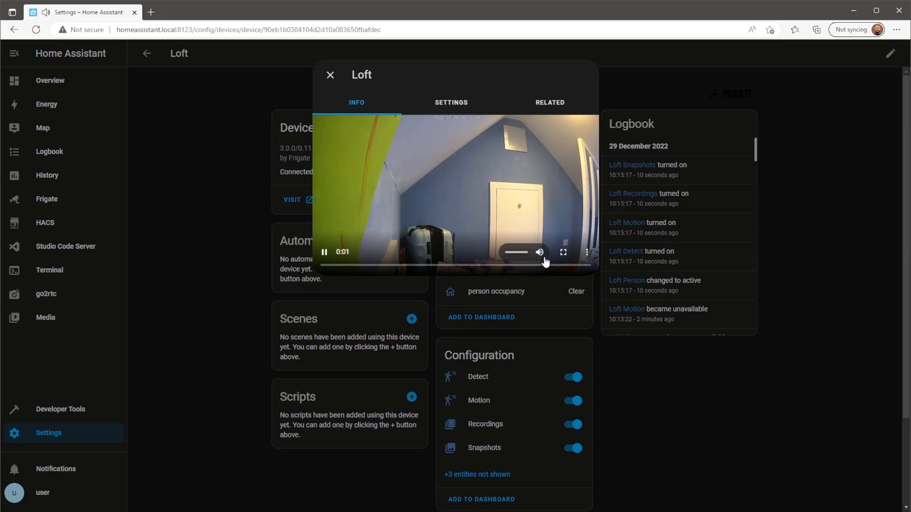
left_click(515, 252)
left_click_drag(514, 257, 525, 257)
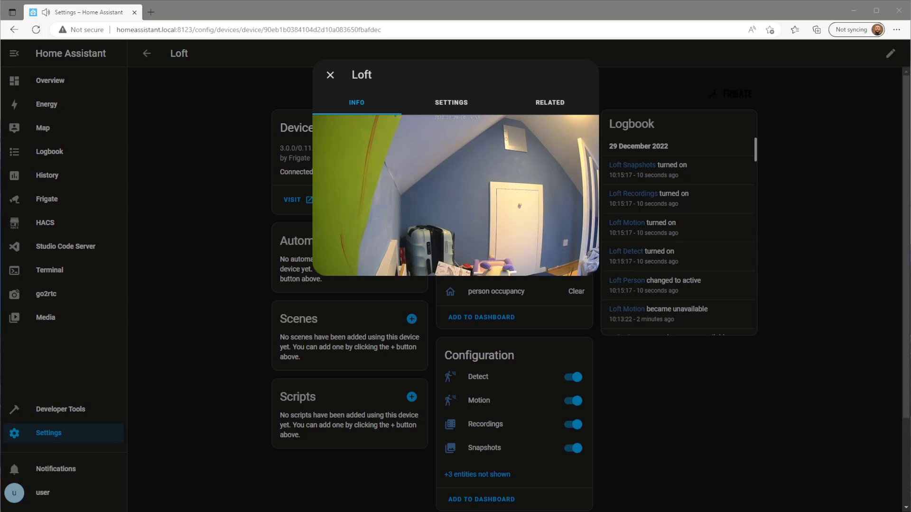
left_click(216, 346)
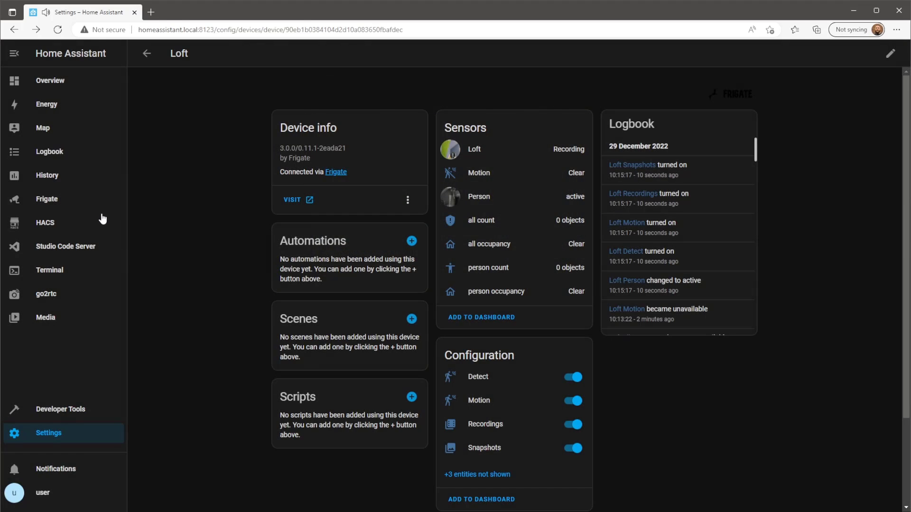
Step: From the Loft camera's Debug view options in Frigate, launch the Mask & Zone creator
left_click(90, 204)
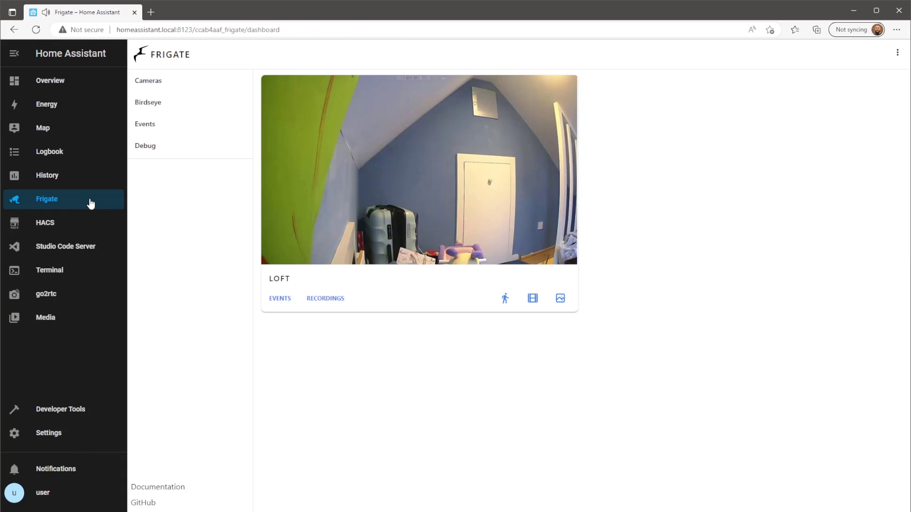
left_click(412, 199)
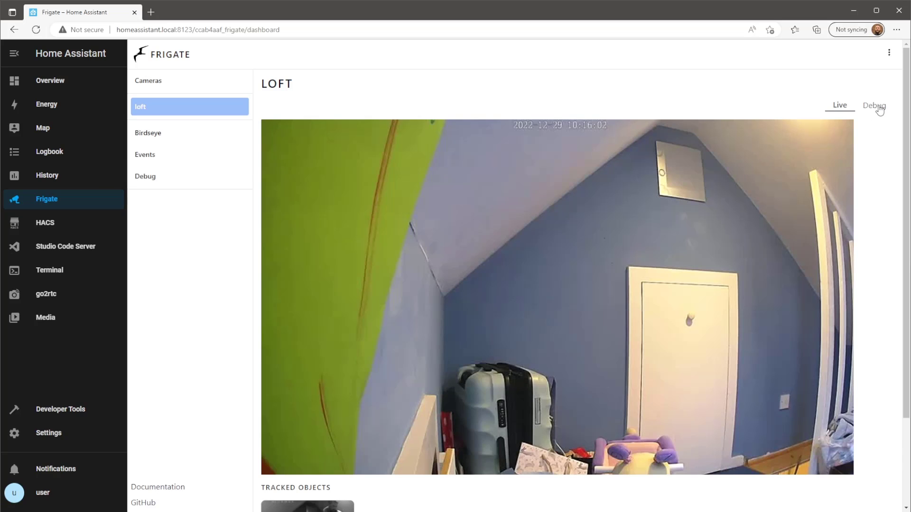
left_click(875, 105)
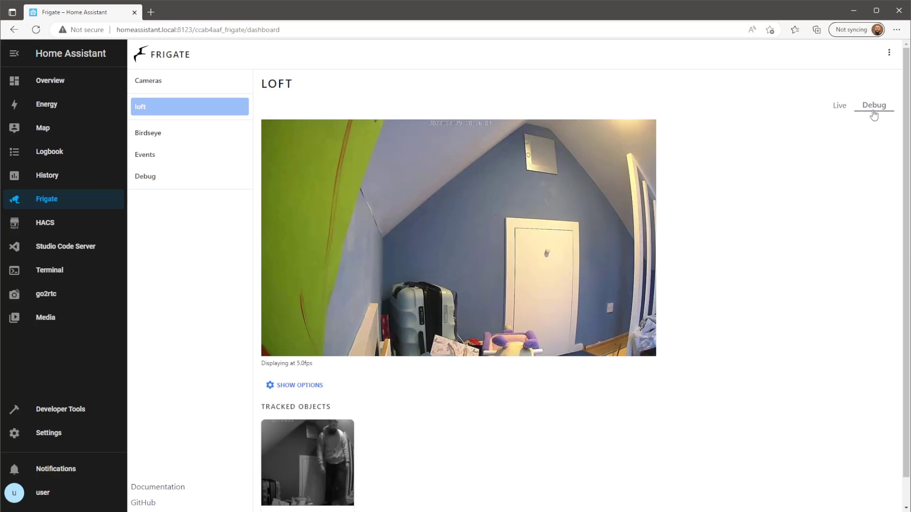
left_click(281, 386)
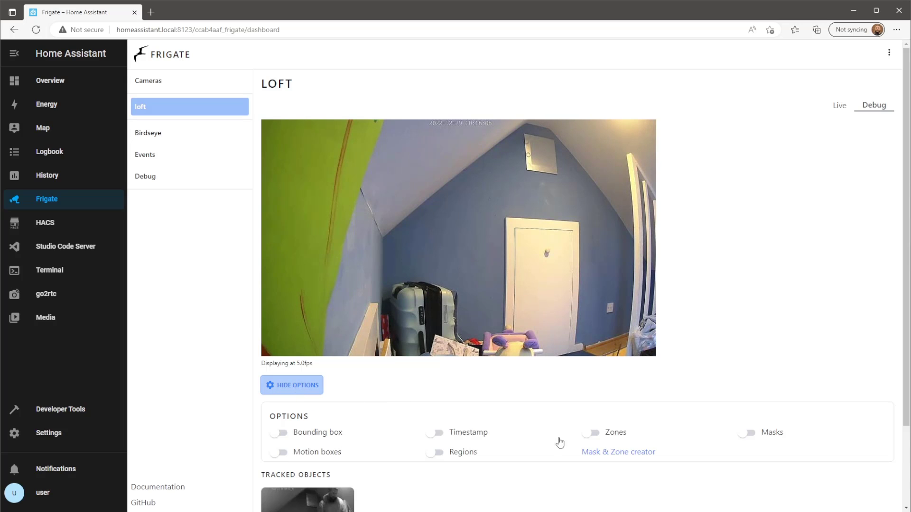
left_click(640, 456)
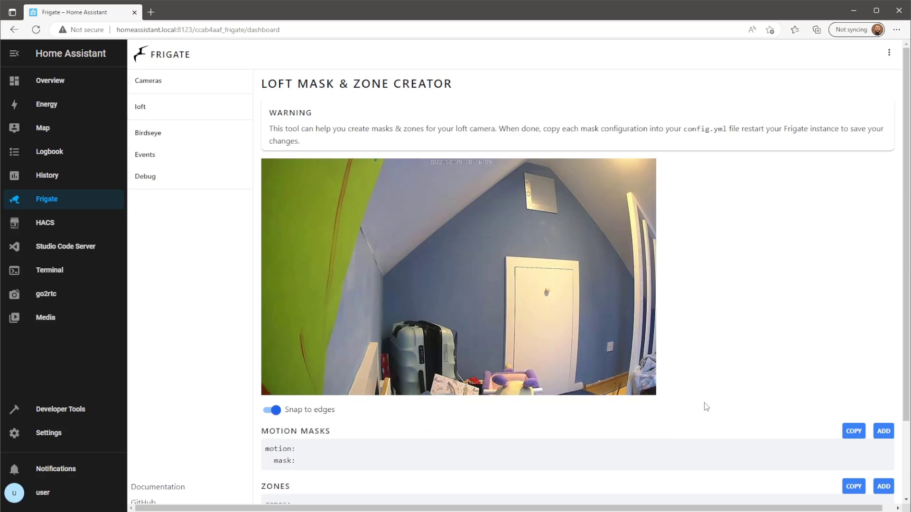
Step: Draw a four-point motion mask over the loft ceiling reading 0,0,653,0,693,153,0,187
scroll(706, 404, "down", 2)
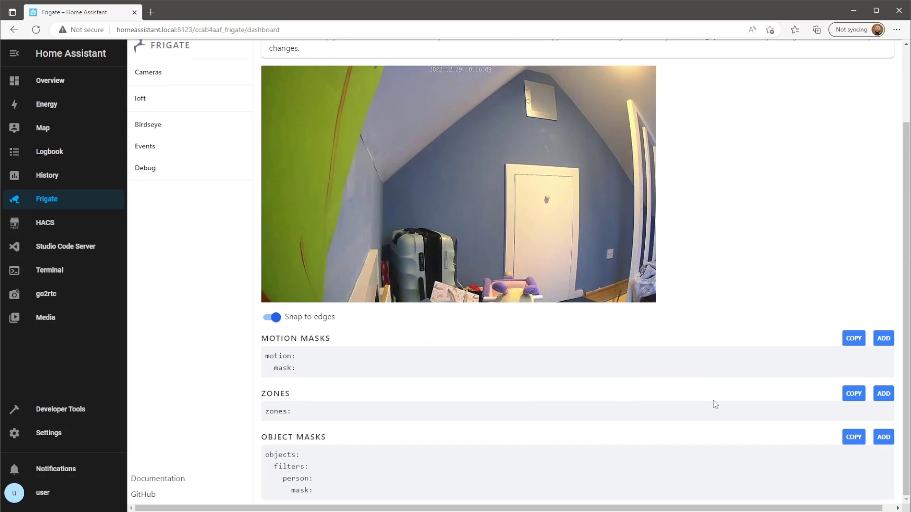
left_click(883, 338)
scroll(400, 245, "up", 2)
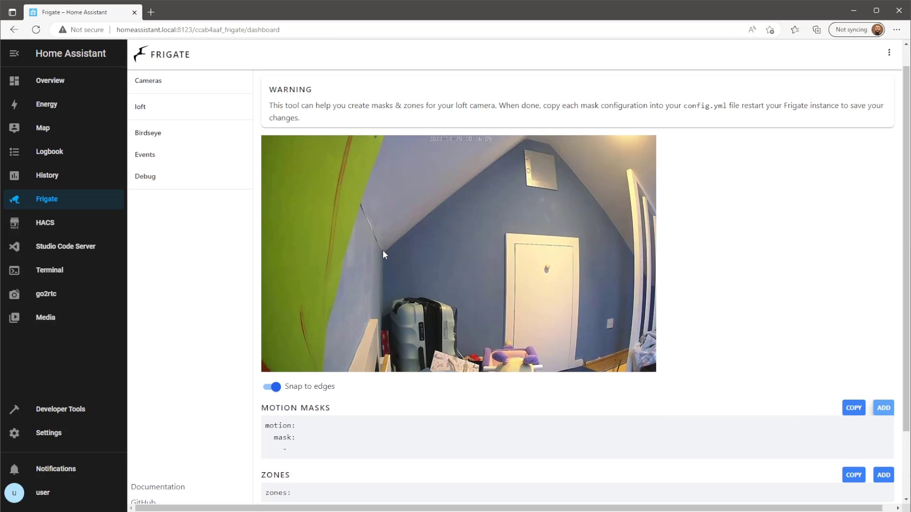
left_click(382, 250)
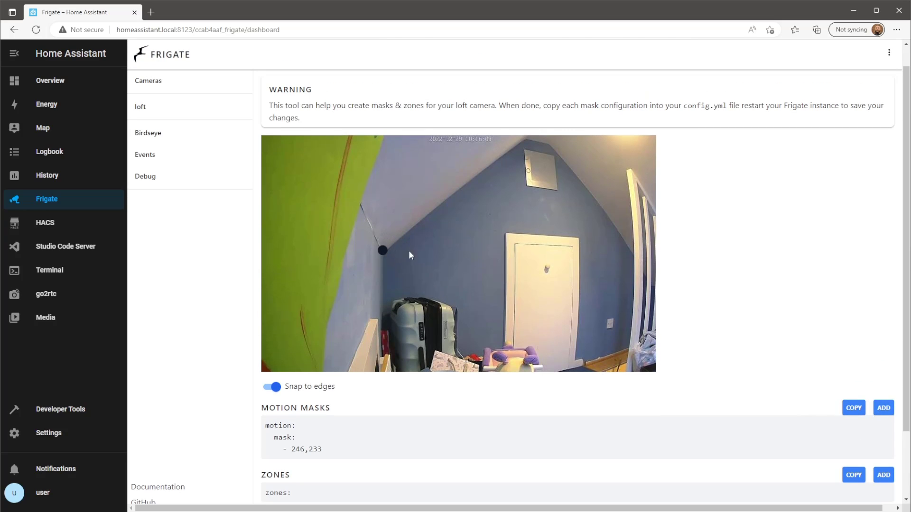
left_click(603, 211)
left_click(583, 137)
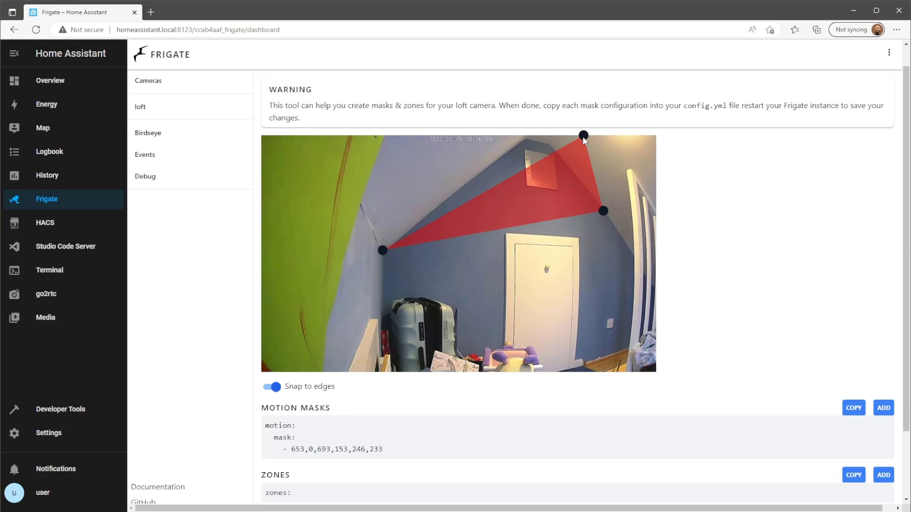
left_click(297, 142)
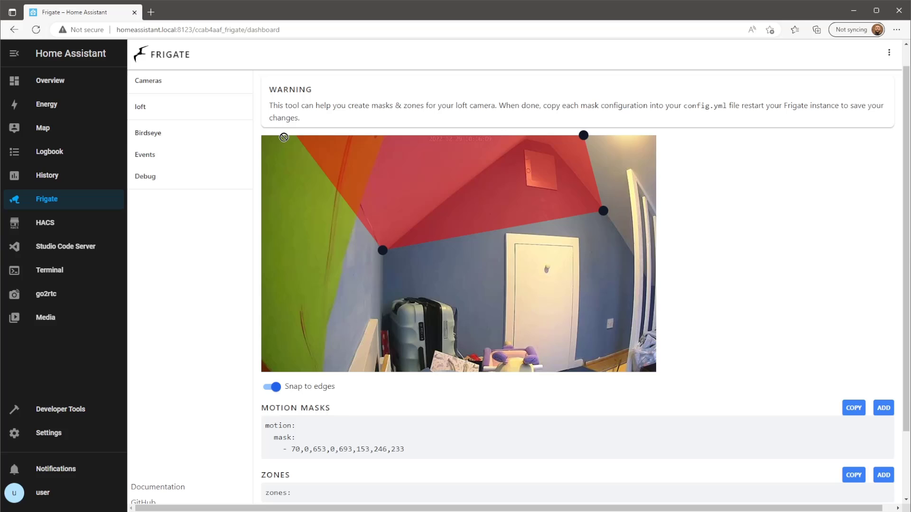
left_click_drag(284, 137, 247, 137)
left_click_drag(382, 250, 244, 228)
Step: Copy the motion mask coordinates and switch to Studio Code Server
mouse_move(406, 429)
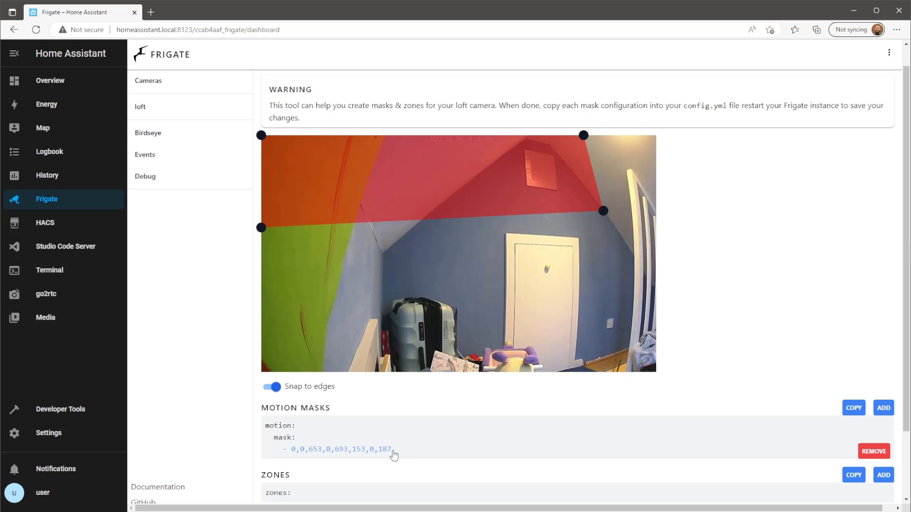
left_click_drag(397, 452, 293, 453)
key("ctrl+c")
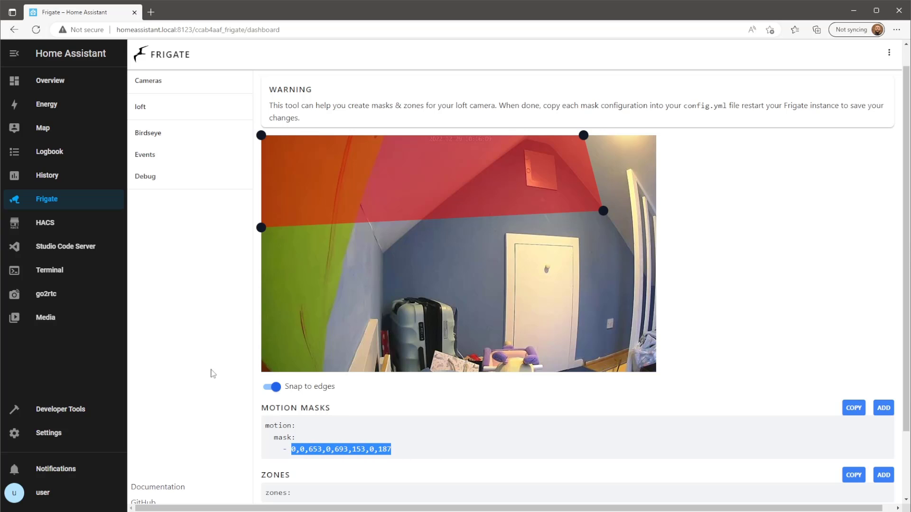
left_click(90, 248)
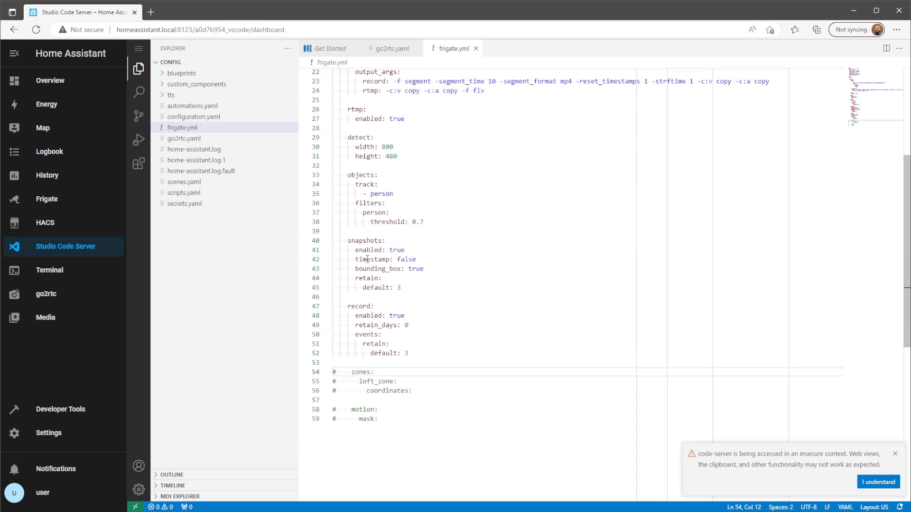
Step: Uncomment motion: and mask: in frigate.yml and paste 0,0,653,0,693,153,0,187 after mask:
key("Down")
key("Down")
key("Down")
key("Down")
key("Home")
key("Right")
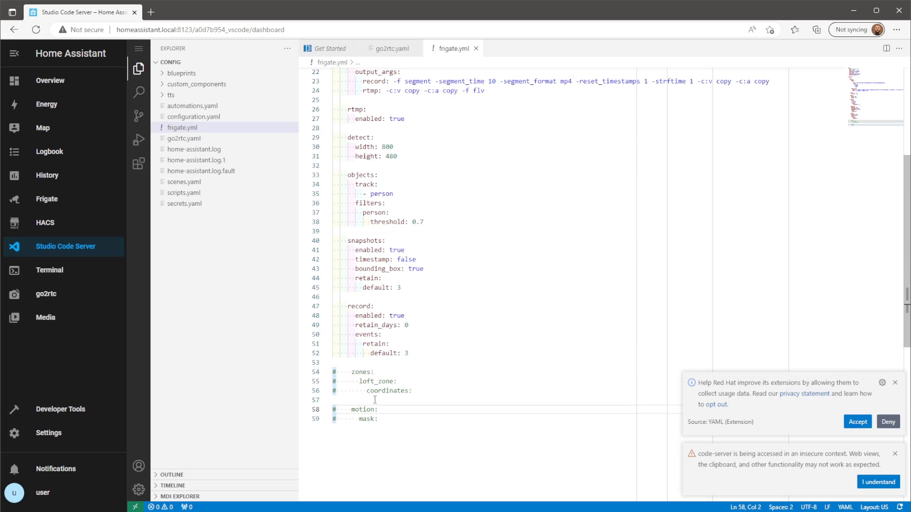
key("BackSpace")
key("Down")
key("Delete")
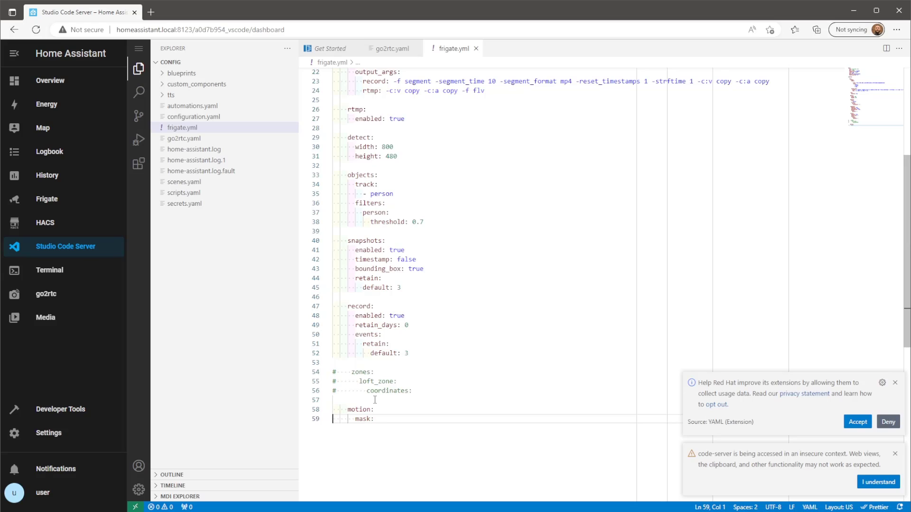
left_click(378, 416)
key("ctrl+v")
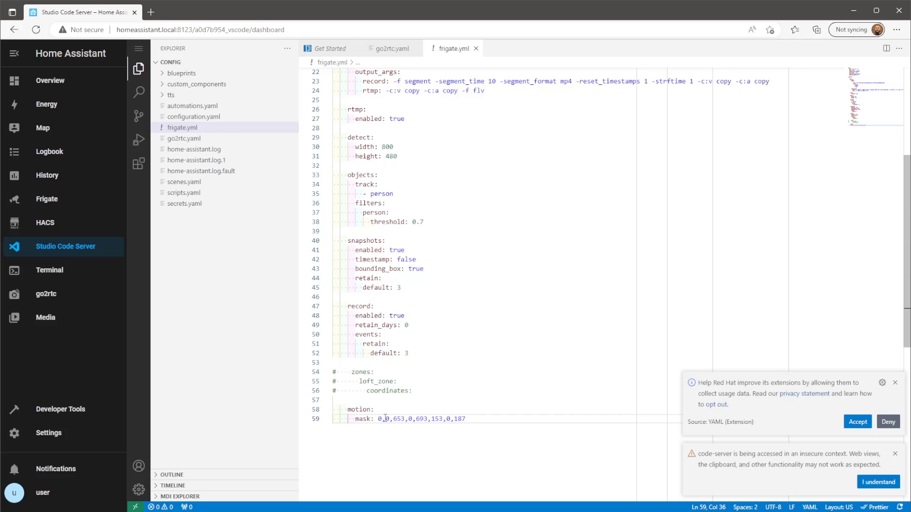
Step: Save frigate.yml via File > Save
left_click(138, 49)
mouse_move(204, 57)
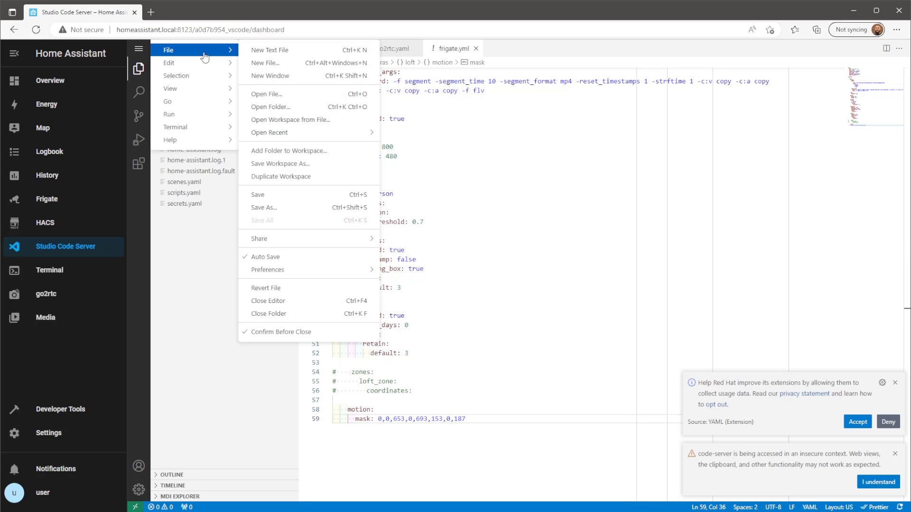
left_click(291, 194)
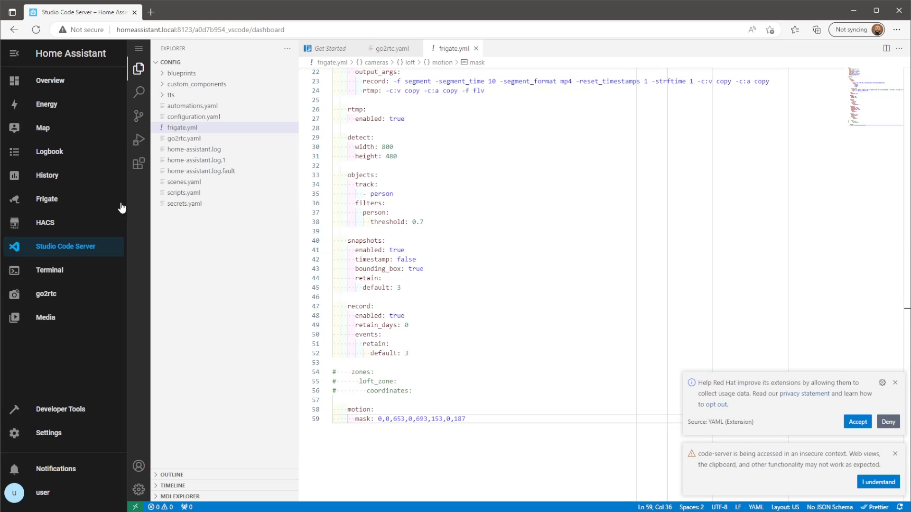
Step: Go back to the LOFT camera in Frigate and reopen the Mask & Zone creator from Debug options
left_click(66, 209)
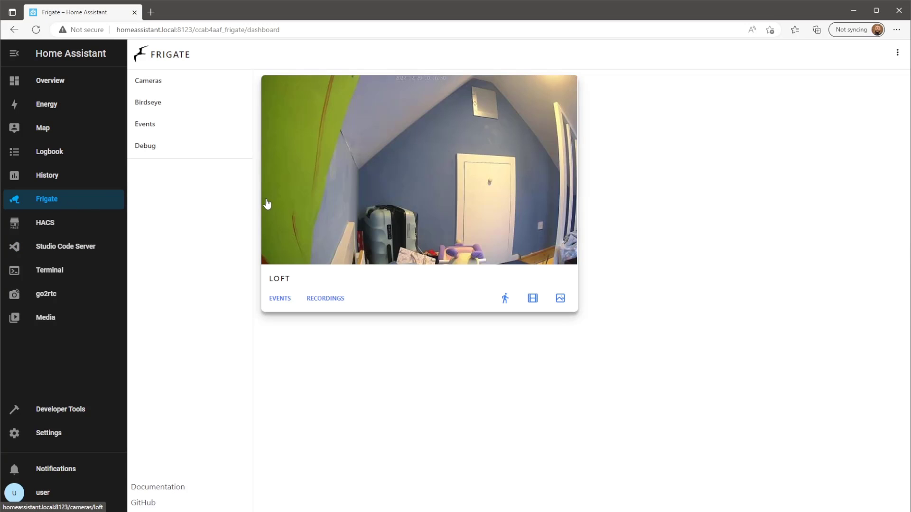
left_click(338, 207)
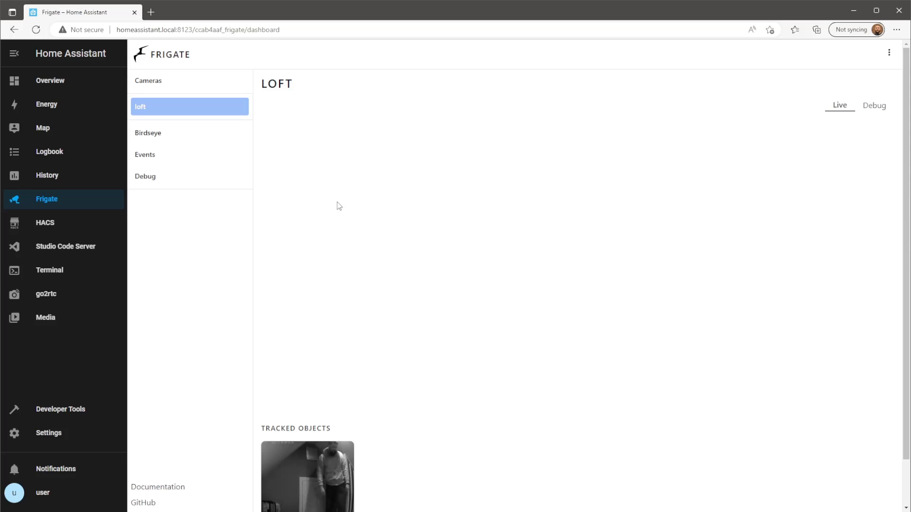
scroll(462, 251, "down", 2)
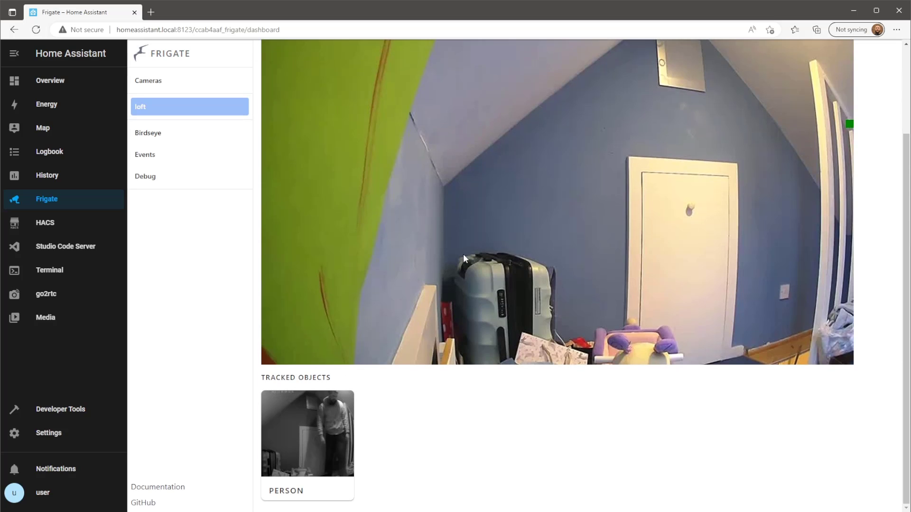
scroll(876, 135, "up", 2)
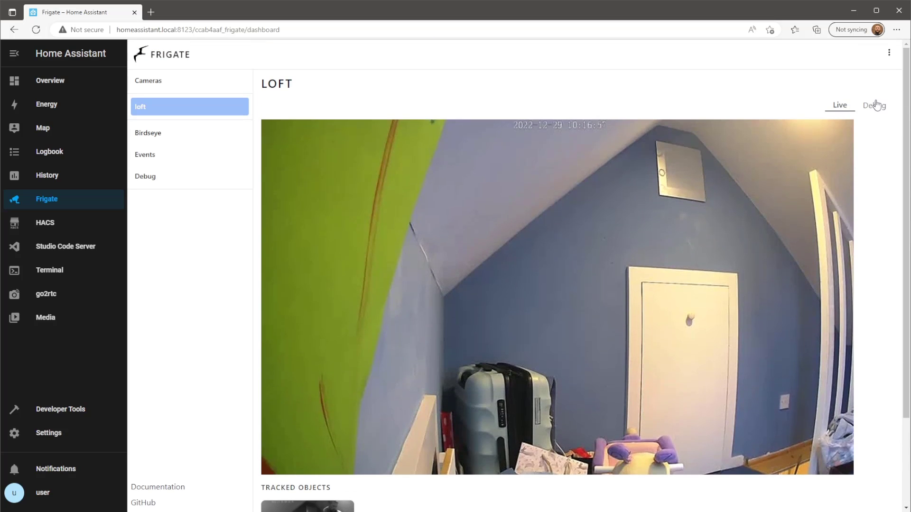
left_click(875, 105)
left_click(310, 388)
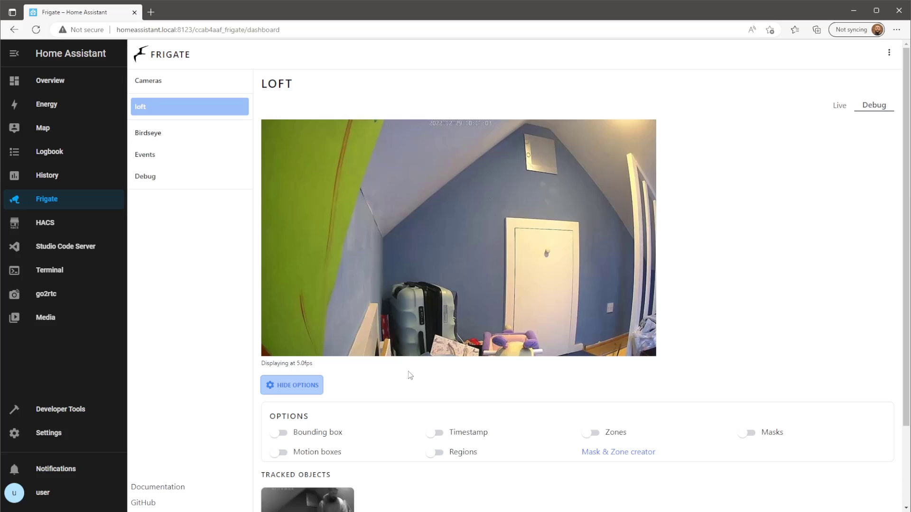
left_click(609, 452)
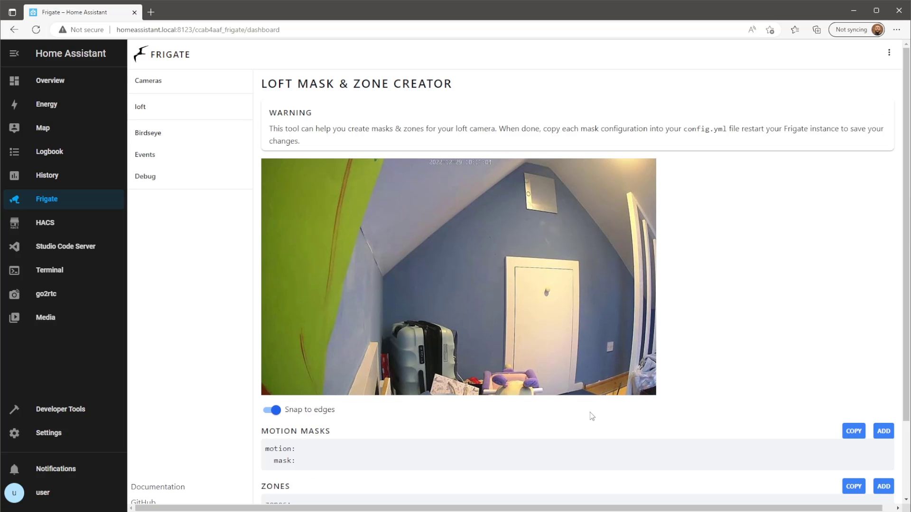
Step: Draw zone_0 over the lower-right loft area at 800,480,800,163,243,225,237,480 and copy its coordinates
scroll(591, 416, "down", 2)
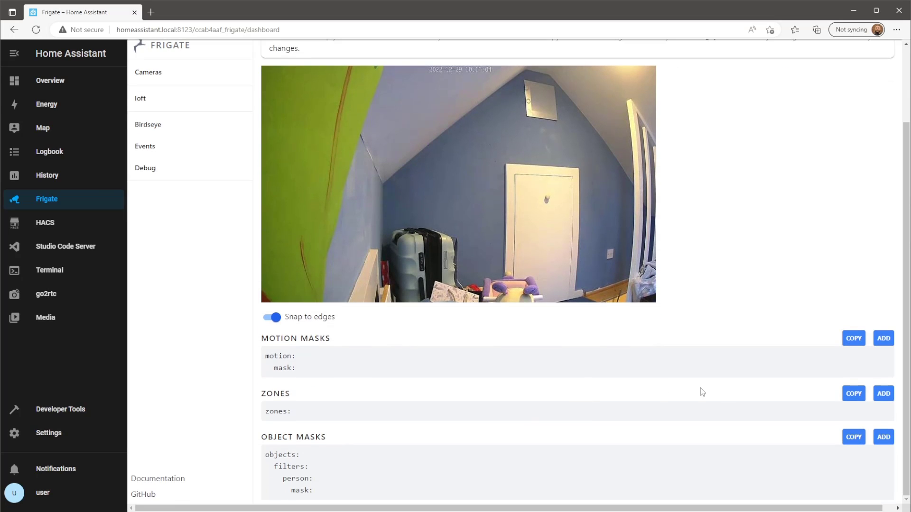
left_click(883, 394)
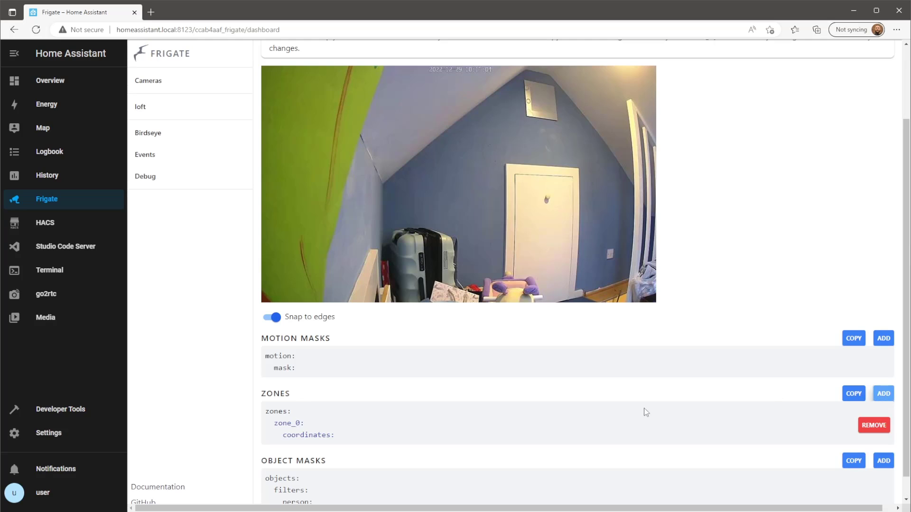
left_click(378, 303)
left_click(380, 176)
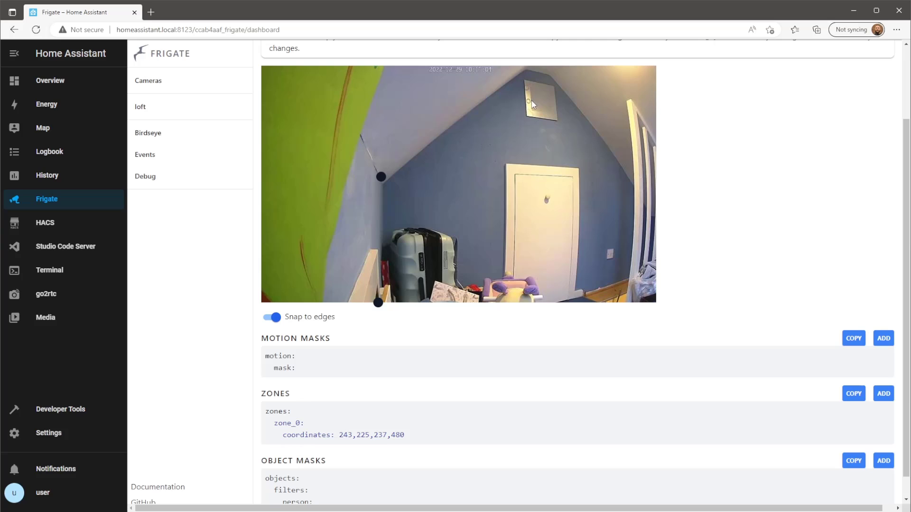
left_click(589, 133)
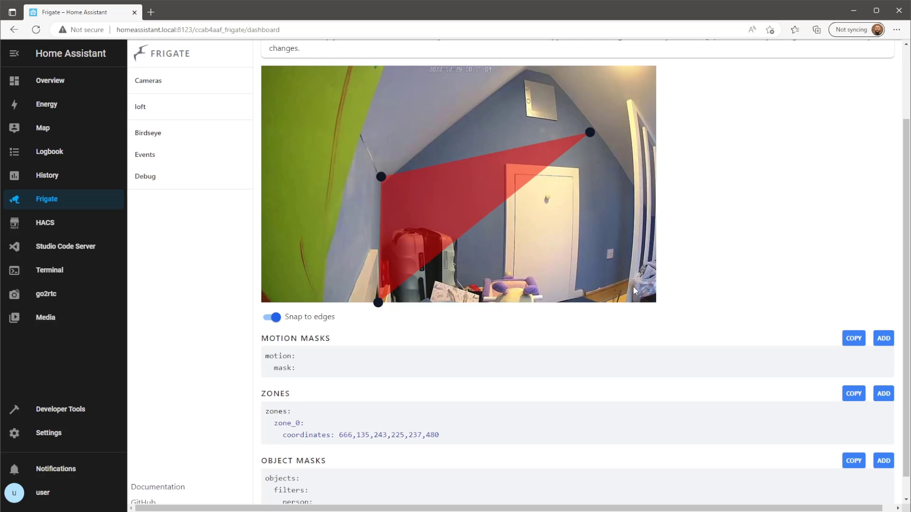
left_click(635, 302)
left_click_drag(591, 132, 656, 146)
left_click_drag(635, 303, 656, 302)
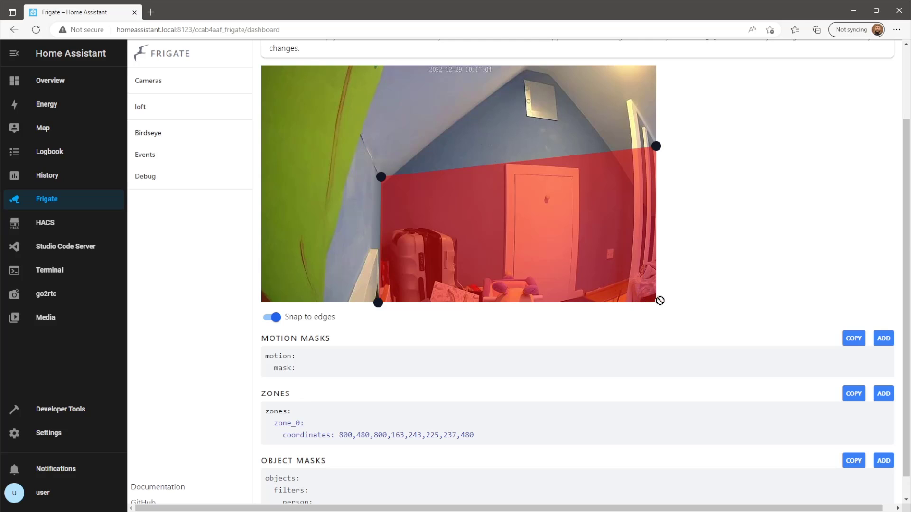
left_click_drag(468, 441, 340, 446)
key("ctrl+c")
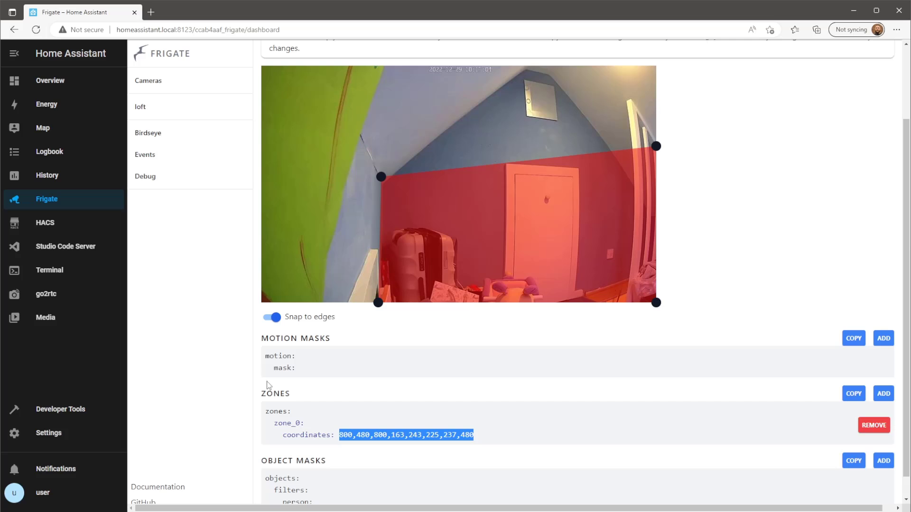
left_click(60, 248)
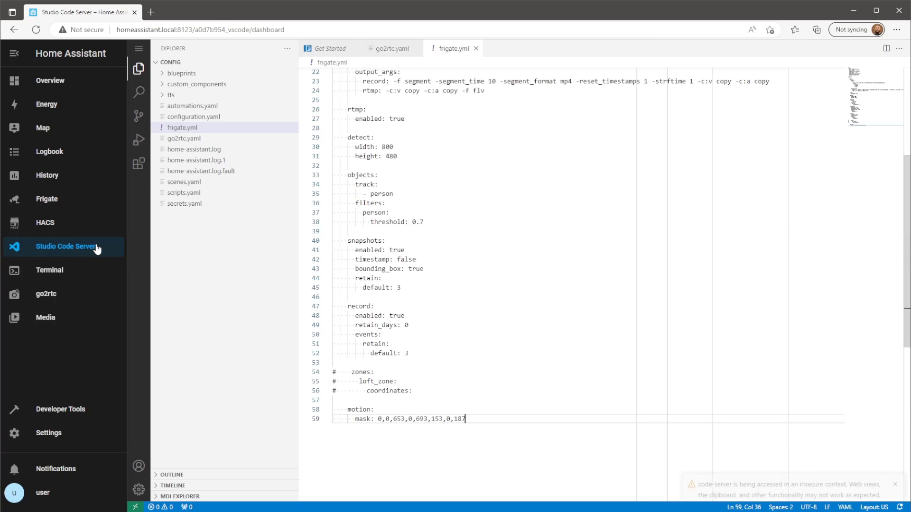
Step: Uncomment the zones block and paste loft_zone coordinates 800,480,800,163,243,225,237,480
left_click(338, 372)
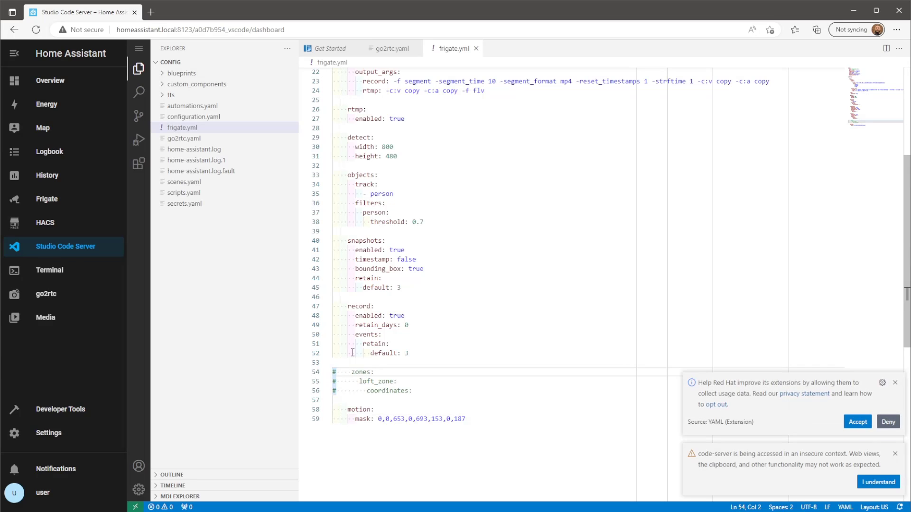
key("BackSpace")
key("Down")
key("Delete")
key("Down")
key("Delete")
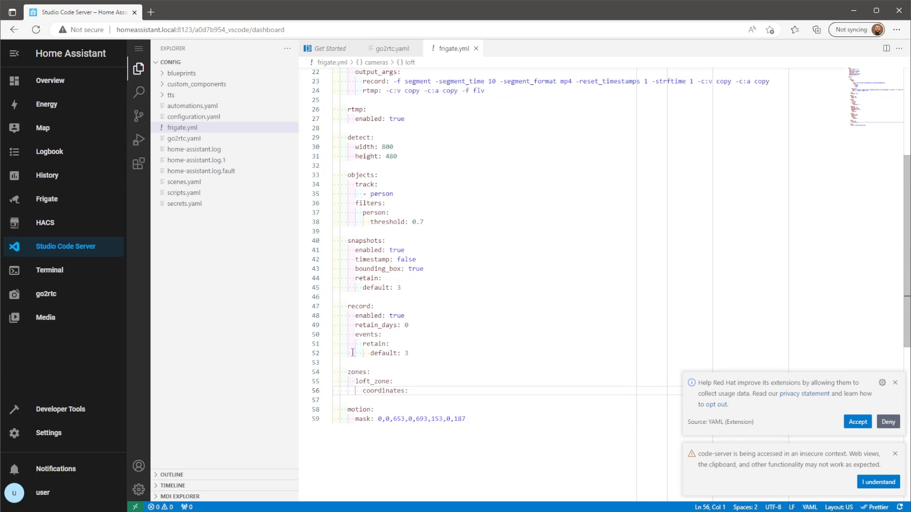
left_click(426, 393)
key("ctrl+v")
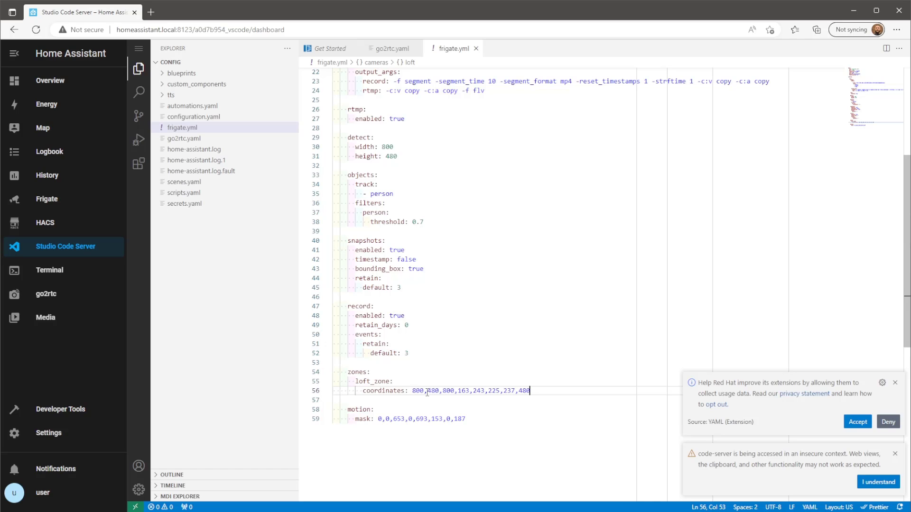
Step: Save frigate.yml through the editor's File menu
left_click(138, 48)
mouse_move(234, 61)
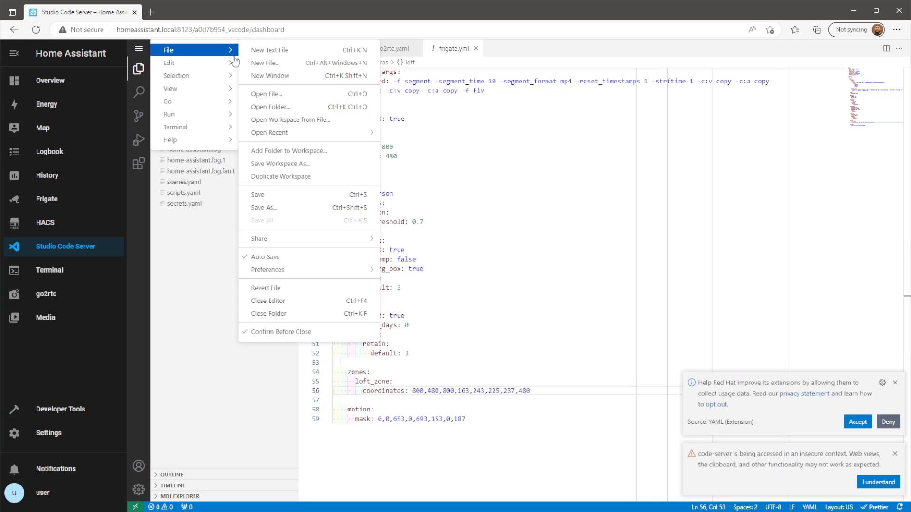
left_click(309, 195)
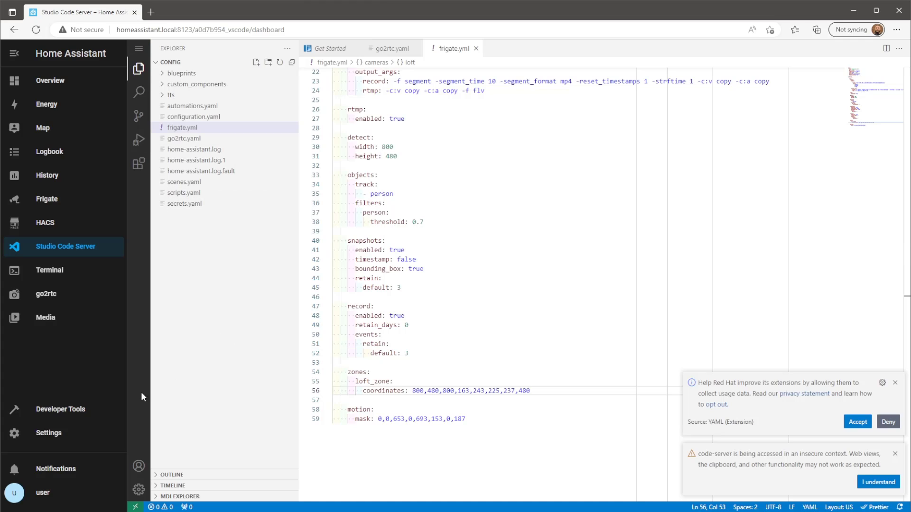
Step: Restart the Frigate add-on and refresh its log to confirm the loft camera processes started
left_click(79, 443)
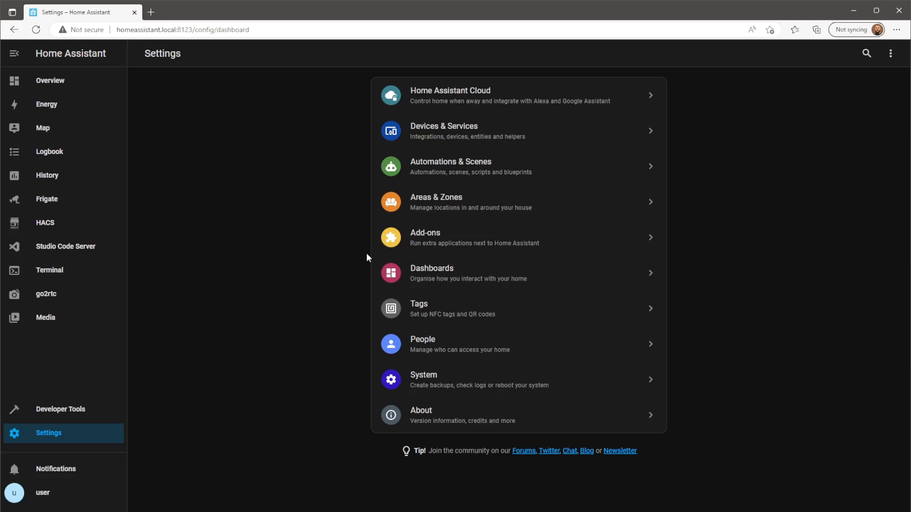
left_click(426, 240)
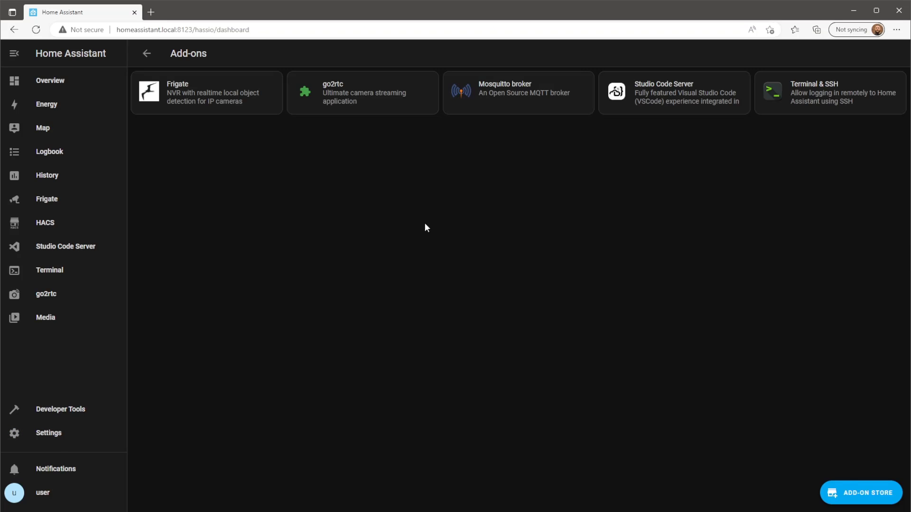
left_click(241, 108)
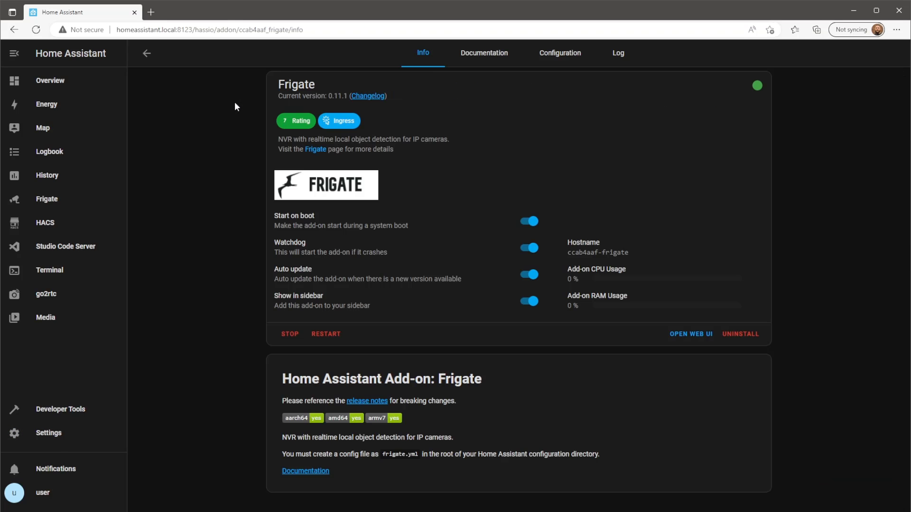
left_click(332, 334)
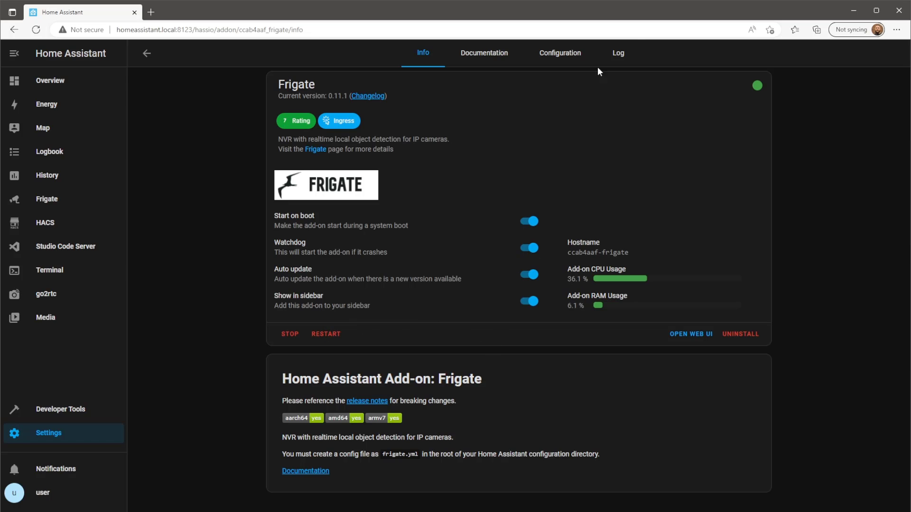
left_click(623, 61)
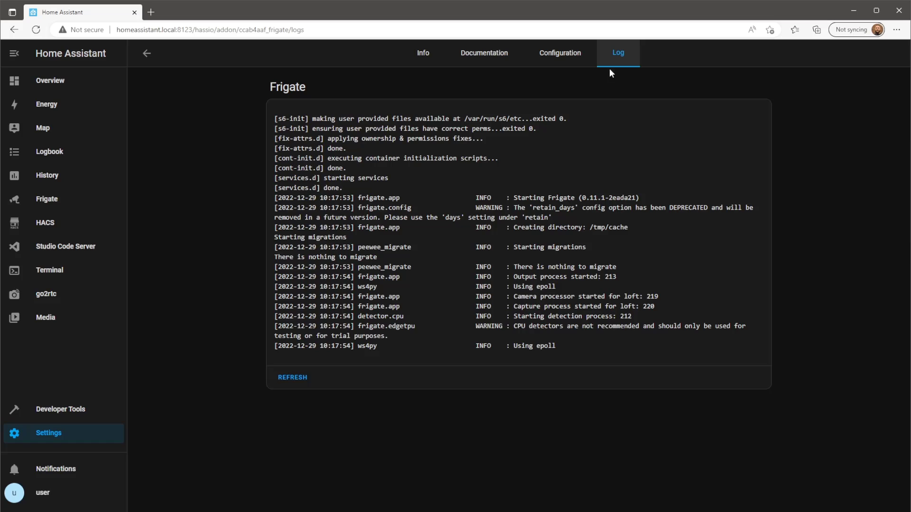
left_click(300, 378)
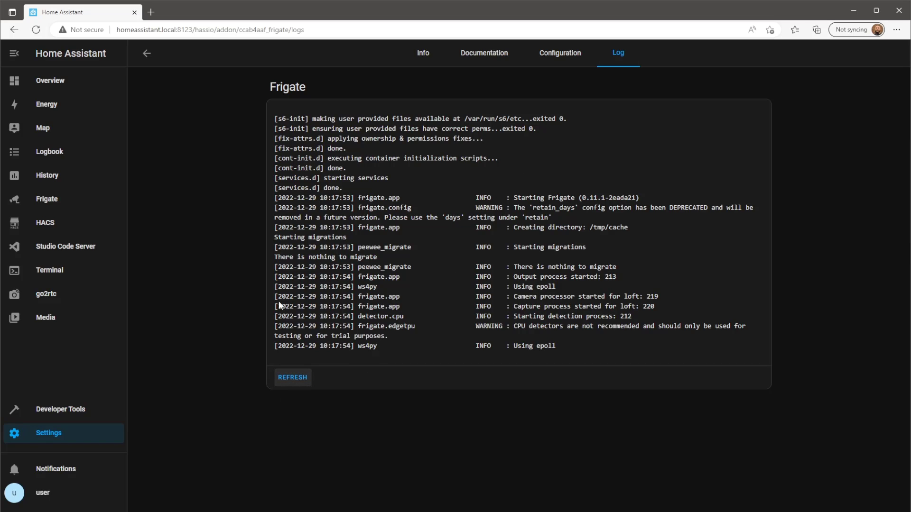
Step: Switch the LOFT camera in Frigate to its Debug feed
left_click(78, 204)
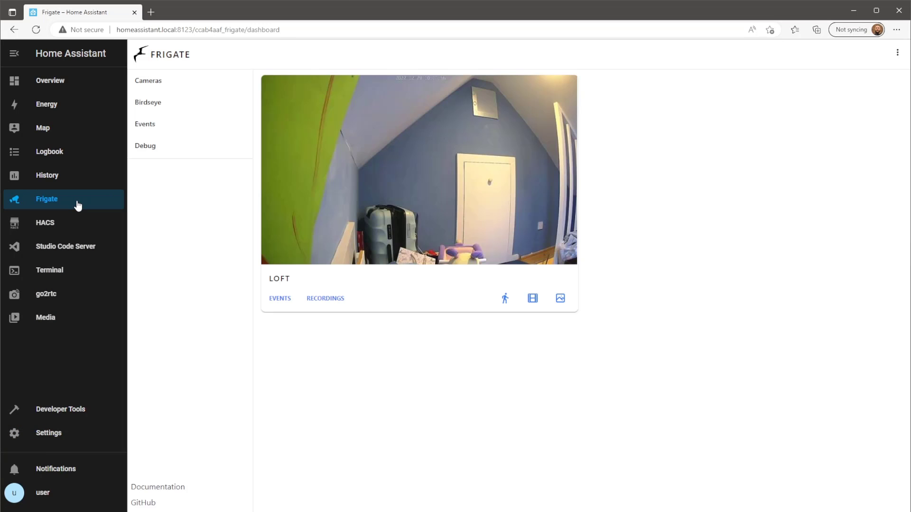
left_click(444, 228)
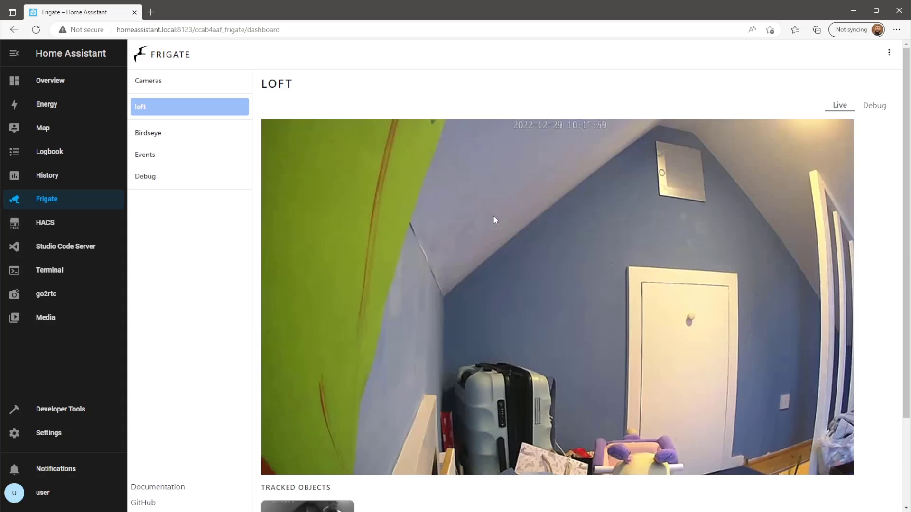
left_click(884, 111)
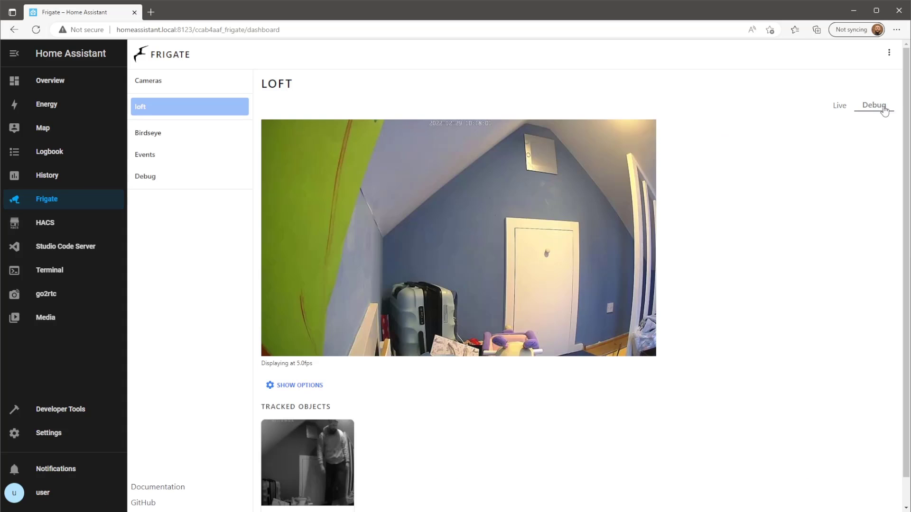
Step: Turn on the Zones and Masks overlays on the loft debug feed
left_click(304, 385)
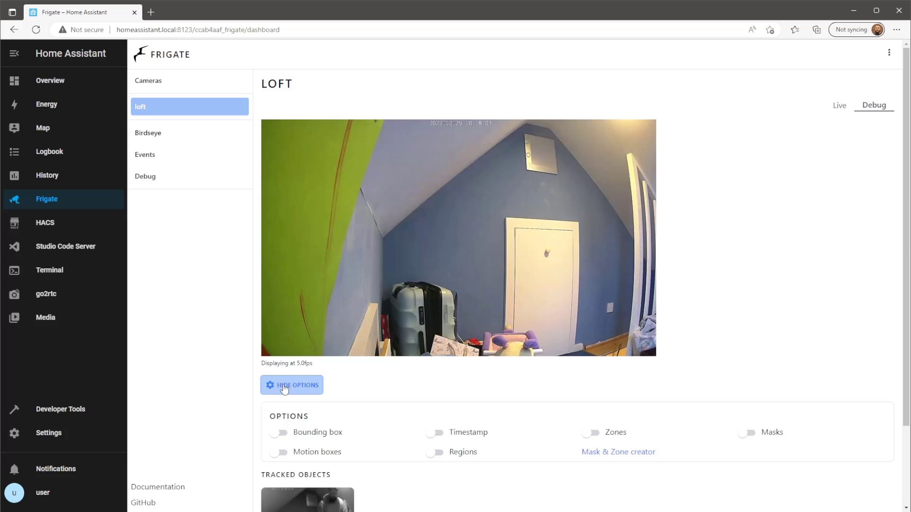
scroll(418, 399, "down", 2)
left_click(592, 362)
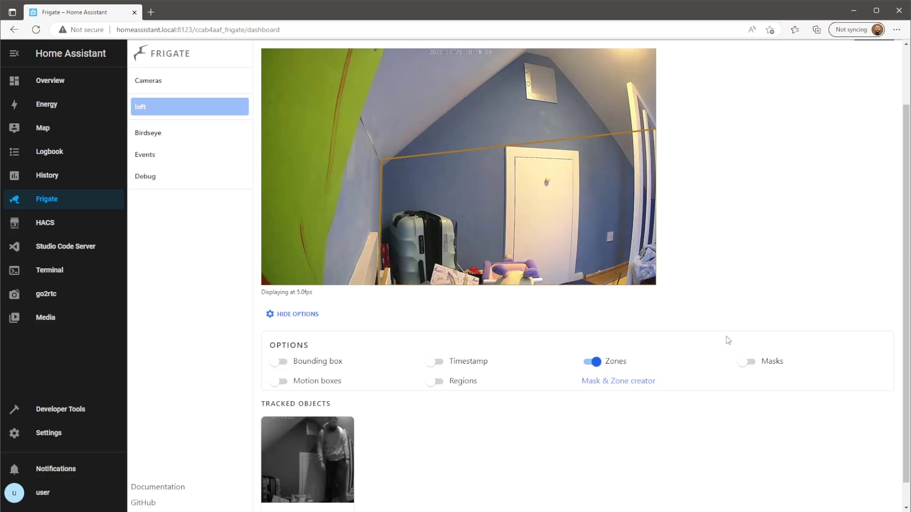
left_click(751, 364)
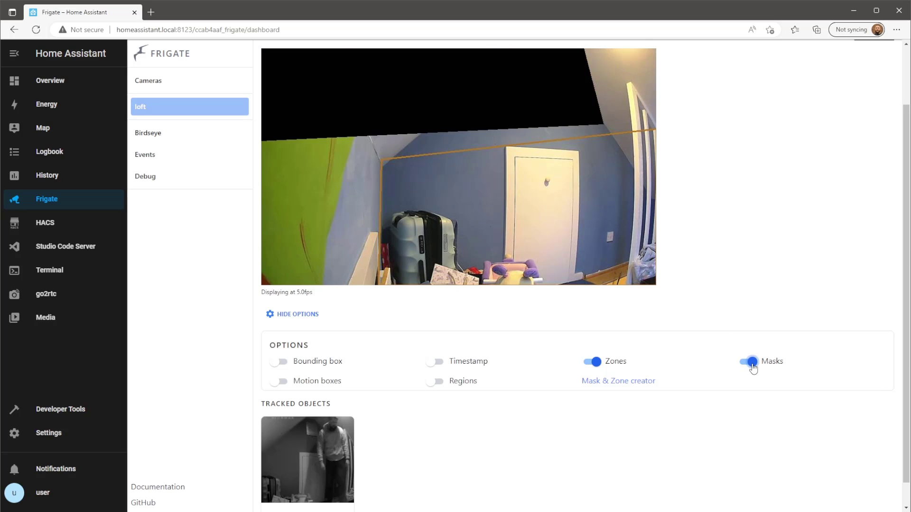
scroll(714, 319, "up", 2)
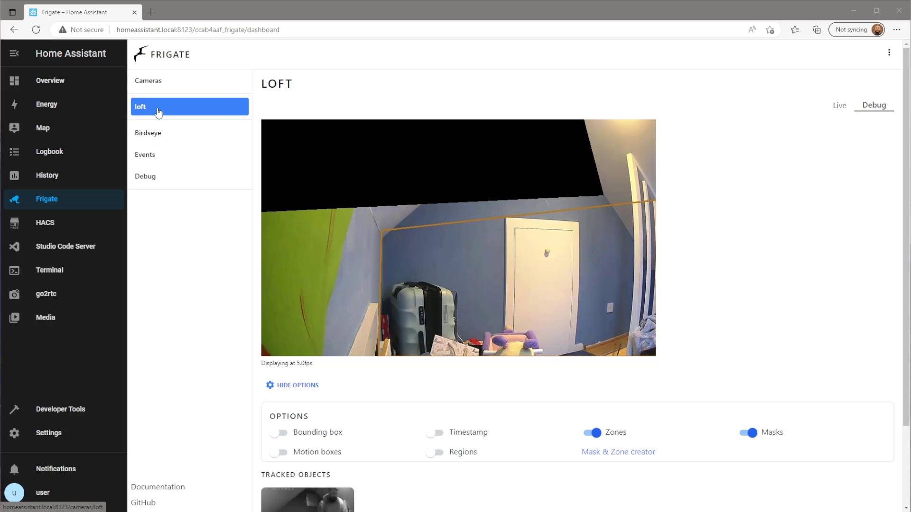
Step: Open the loft camera's events and play the Person (76%) clip from 29/12/2022
left_click(162, 86)
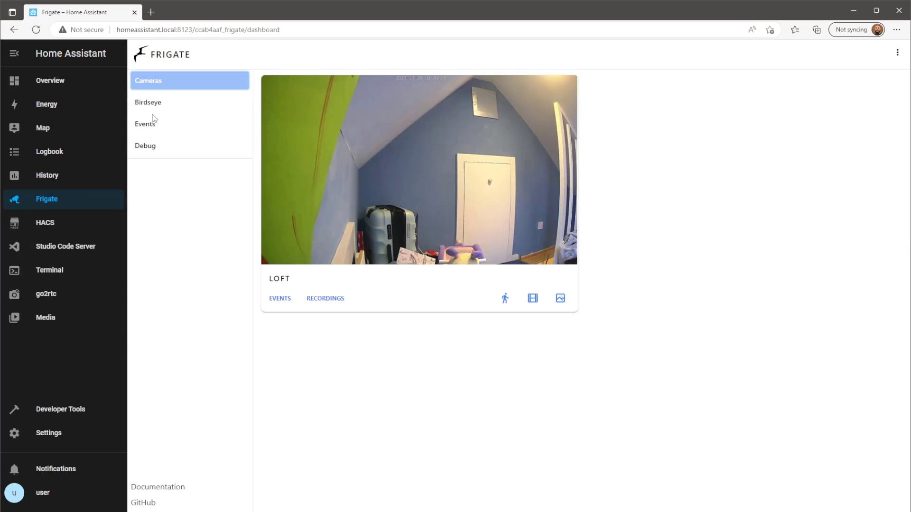
left_click(284, 301)
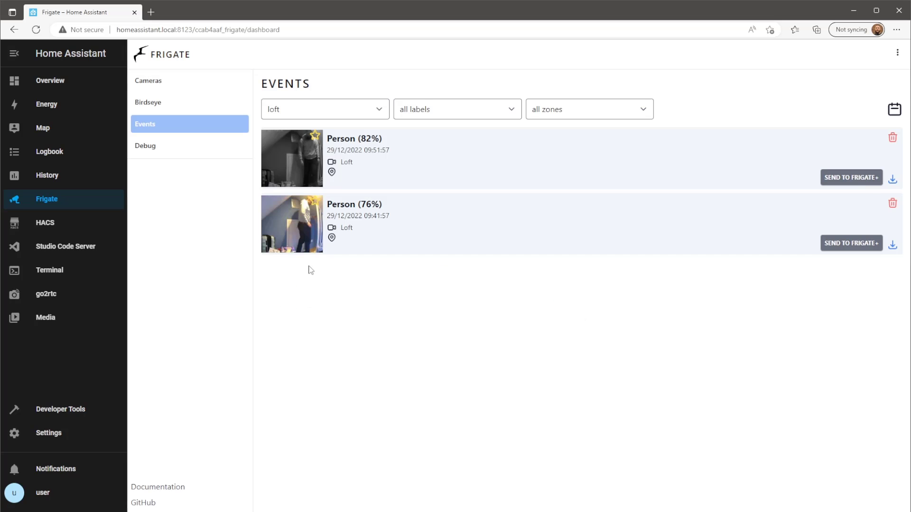
left_click(367, 219)
scroll(374, 255, "down", 3)
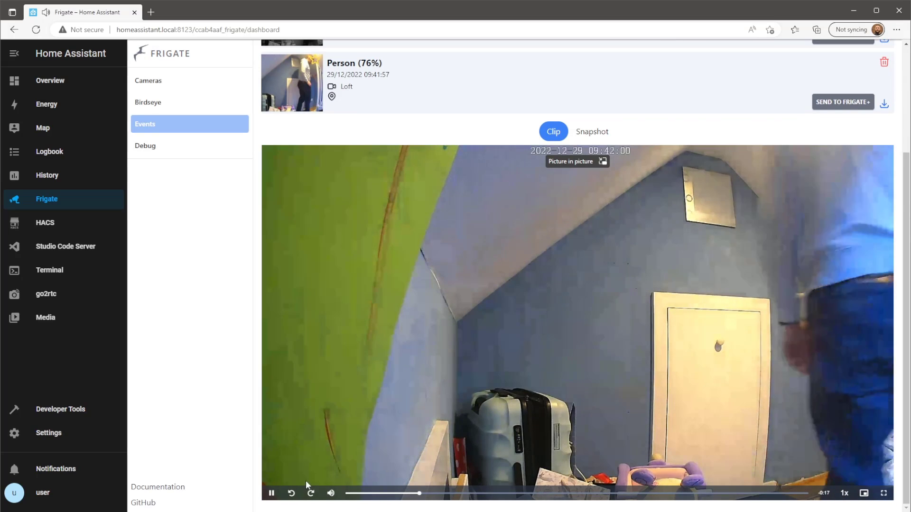
mouse_move(331, 493)
mouse_move(361, 493)
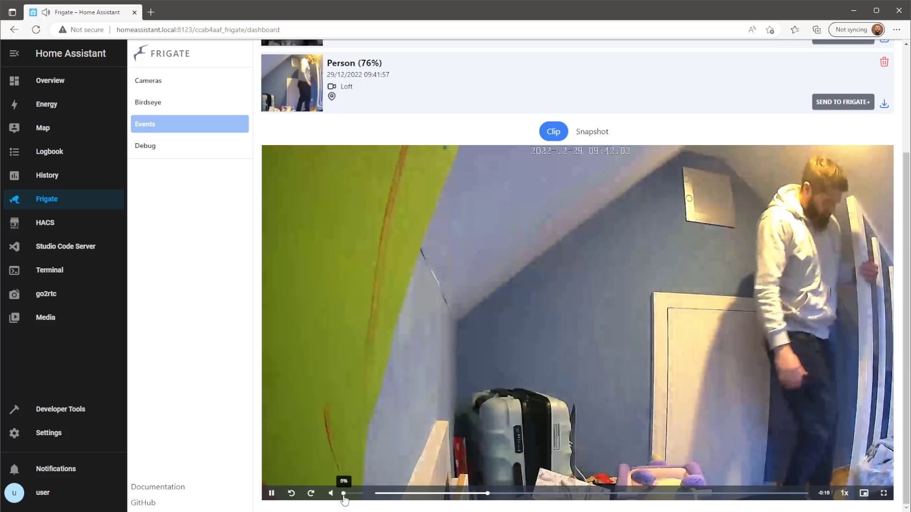